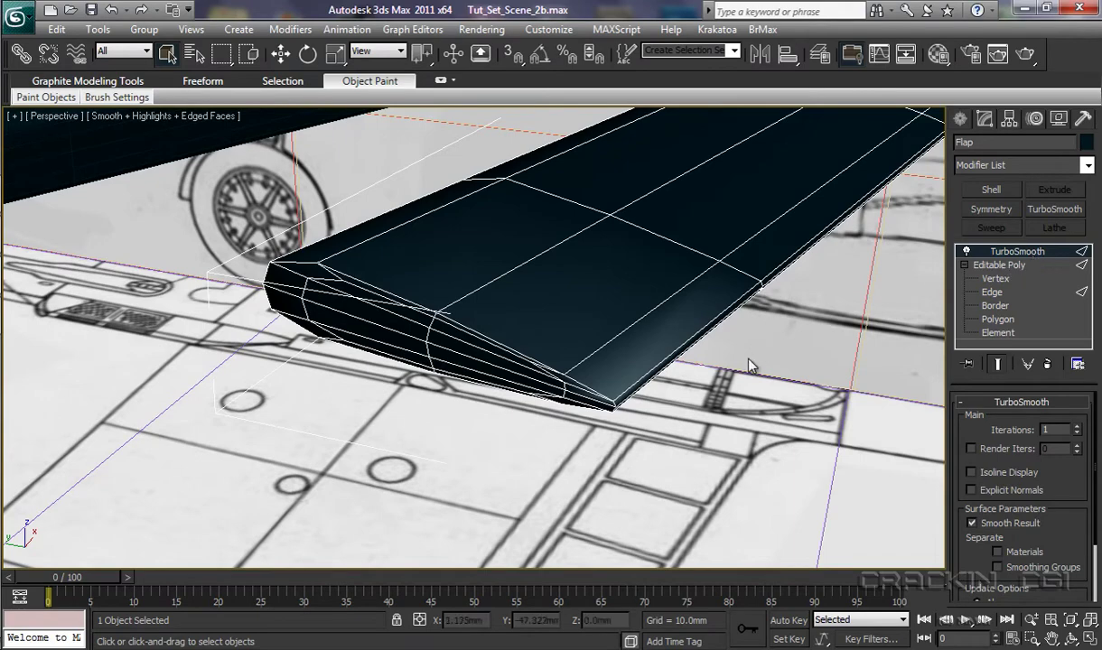
Select the Aileron and nudge it slightly sideways with the Move tool.
{"action": "middle_click_drag", "start_coordinate": [717, 450], "coordinate": [827, 390], "text": "alt"}
{"action": "middle_click_drag", "start_coordinate": [542, 313], "coordinate": [516, 351], "text": "alt"}
{"action": "left_click", "coordinate": [476, 320]}
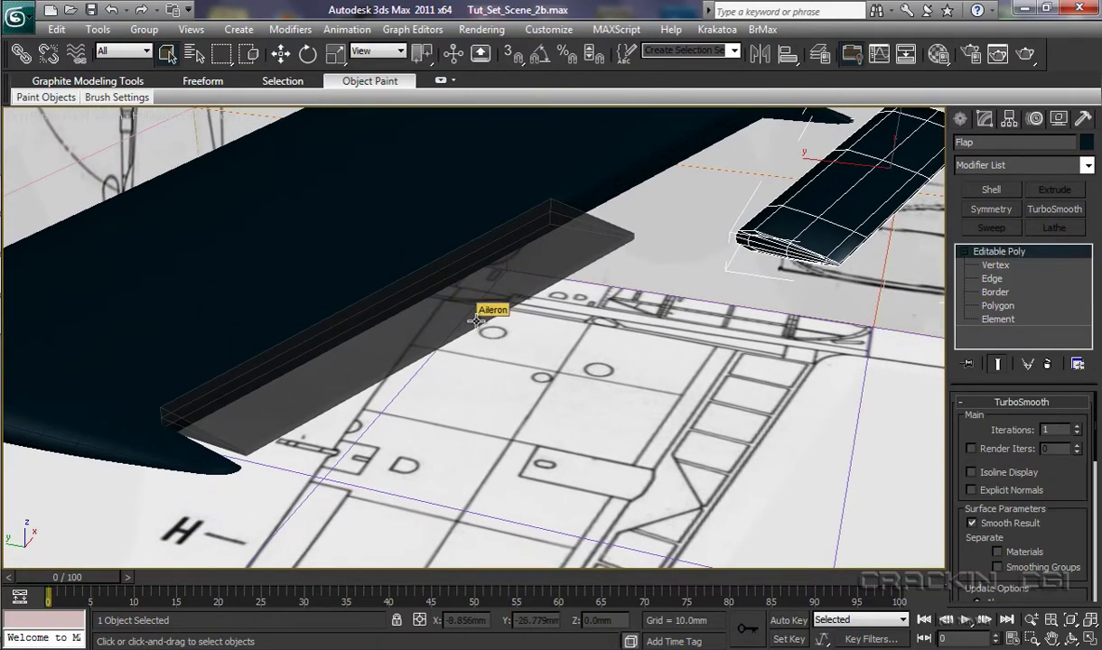
{"action": "left_click", "coordinate": [281, 53]}
{"action": "left_click_drag", "start_coordinate": [394, 294], "coordinate": [537, 367]}
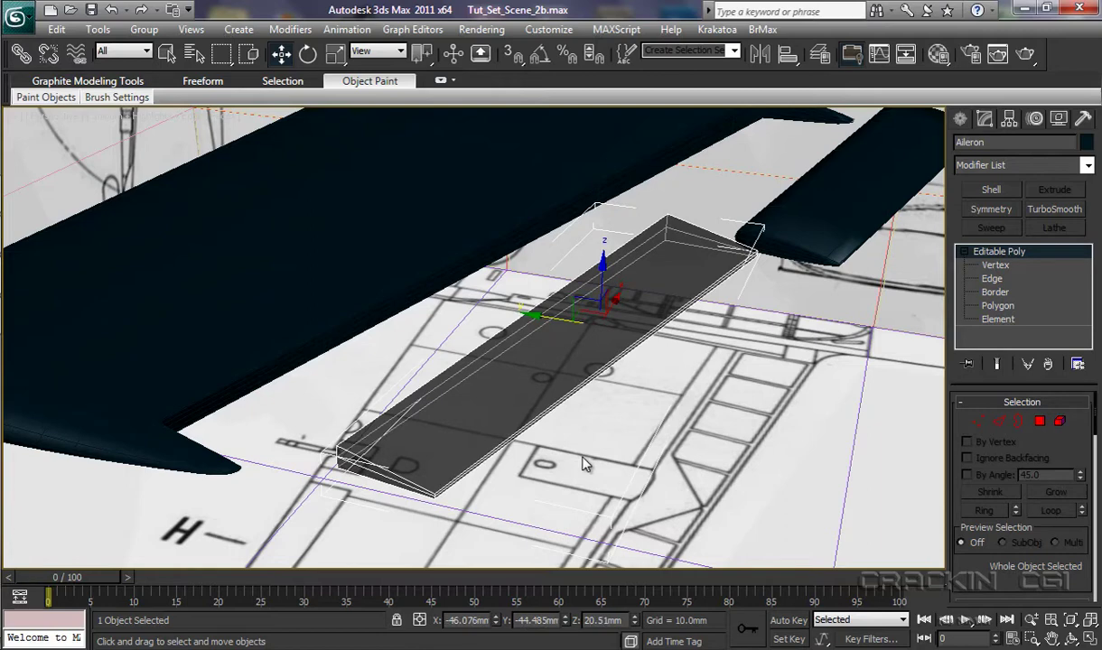
At Edge level, nudge the aileron's long top edge and front-bottom edge slightly.
{"action": "middle_click_drag", "start_coordinate": [582, 463], "coordinate": [584, 461], "text": "alt"}
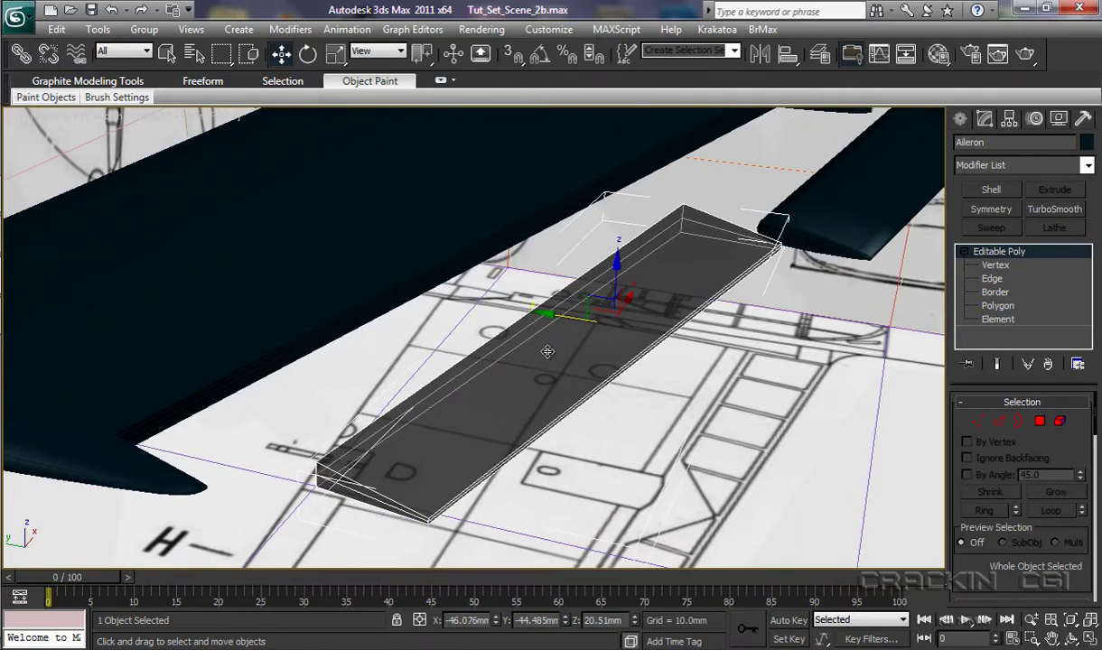
{"action": "left_click", "coordinate": [994, 279]}
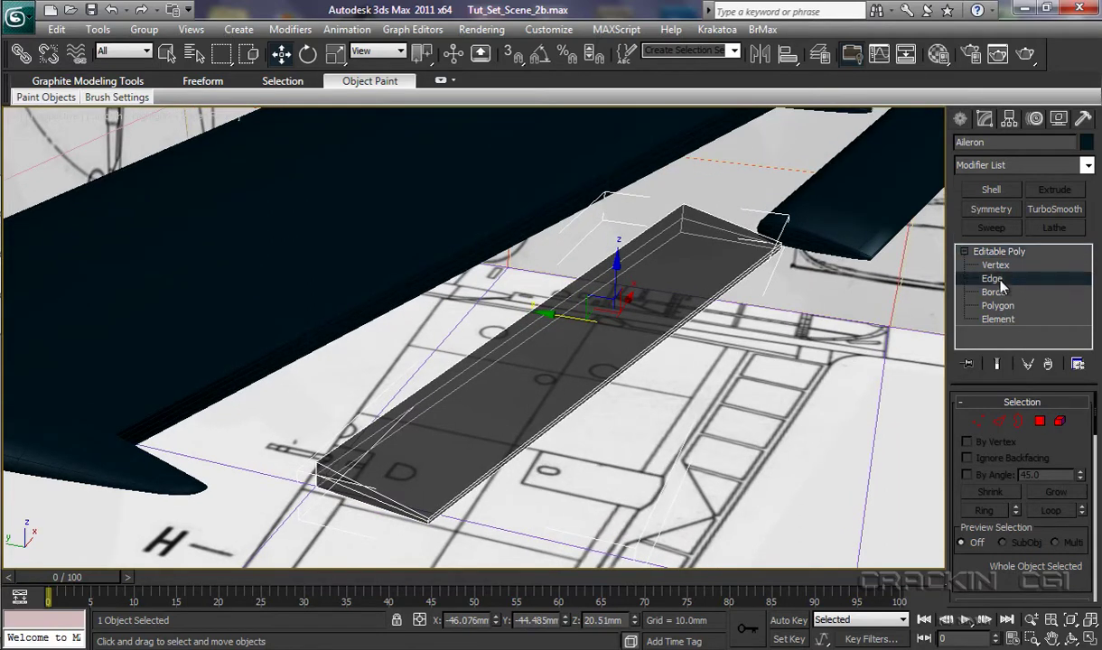
{"action": "left_click", "coordinate": [522, 330]}
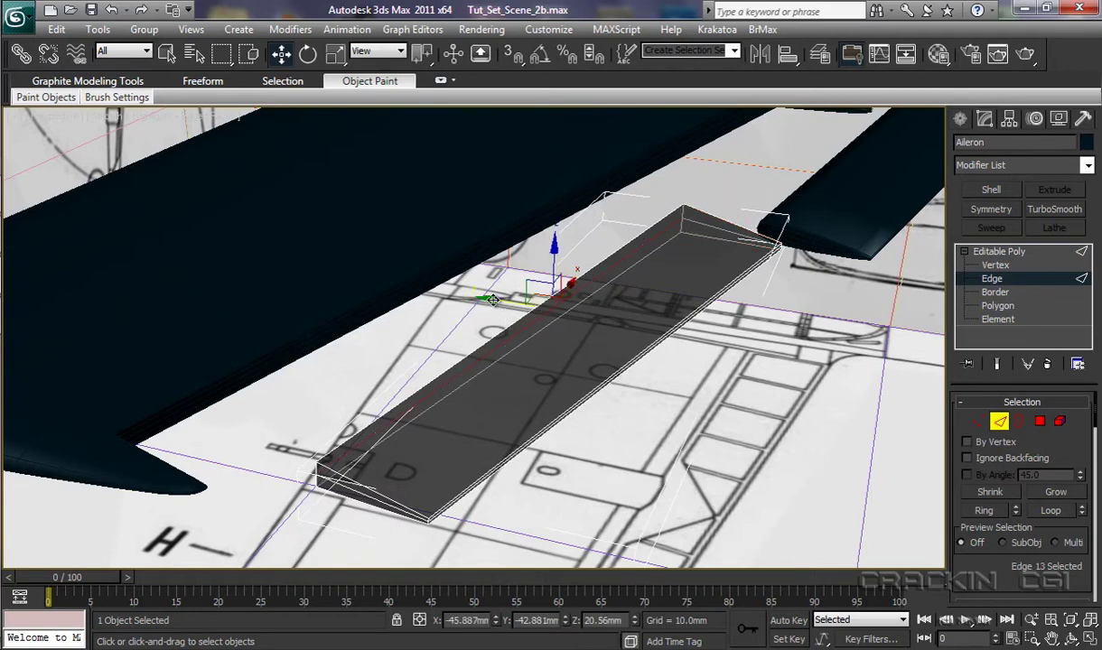
{"action": "left_click_drag", "start_coordinate": [492, 300], "coordinate": [477, 300]}
{"action": "scroll", "coordinate": [605, 504], "scroll_direction": "up", "scroll_amount": 3}
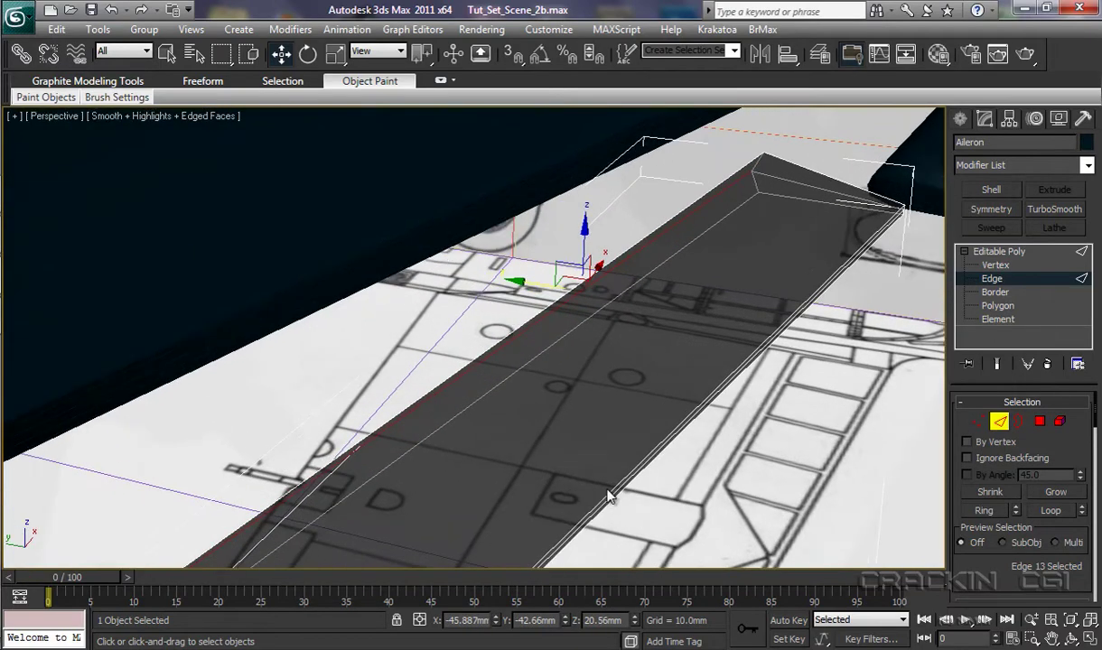
{"action": "scroll", "coordinate": [610, 494], "scroll_direction": "down", "scroll_amount": 1}
{"action": "middle_click_drag", "start_coordinate": [615, 487], "coordinate": [626, 457], "text": "alt"}
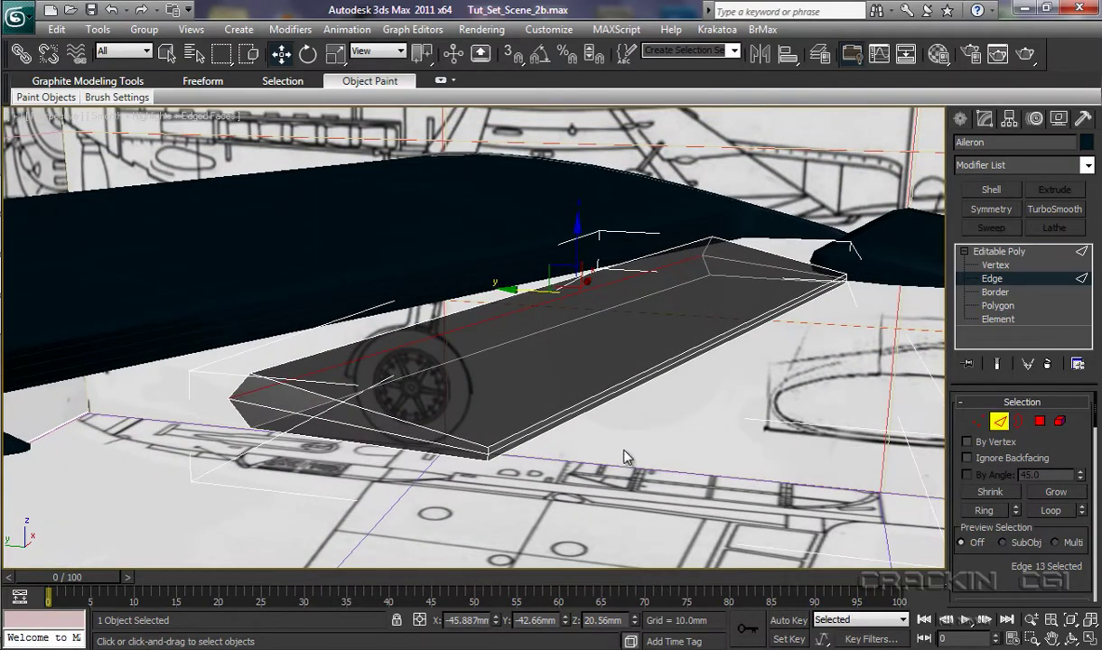
{"action": "left_click", "coordinate": [610, 396]}
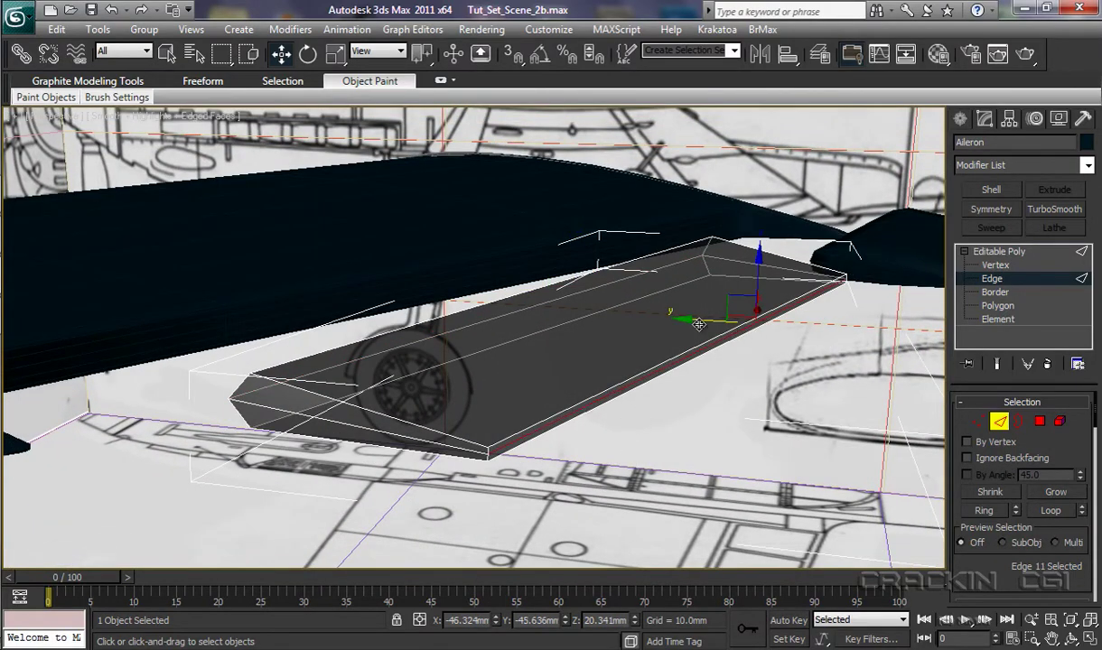
{"action": "left_click_drag", "start_coordinate": [688, 320], "coordinate": [697, 321]}
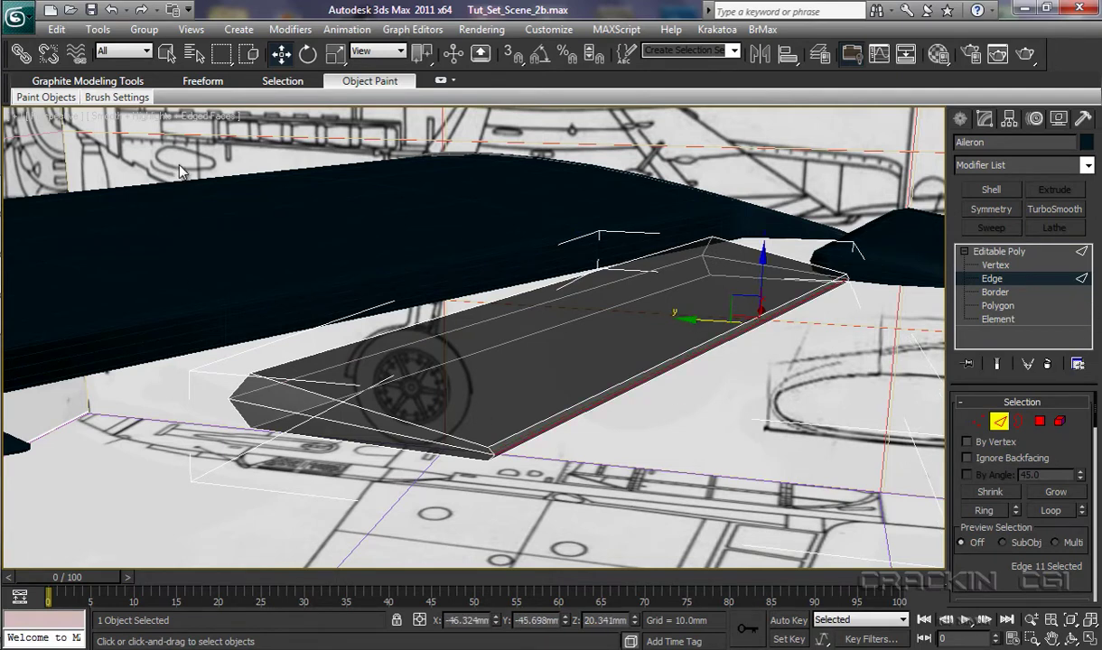
Box-select the aileron's edges, then deselect the front-lower and top lengthwise ones, leaving the end edges.
{"action": "left_click_drag", "start_coordinate": [179, 176], "coordinate": [889, 497]}
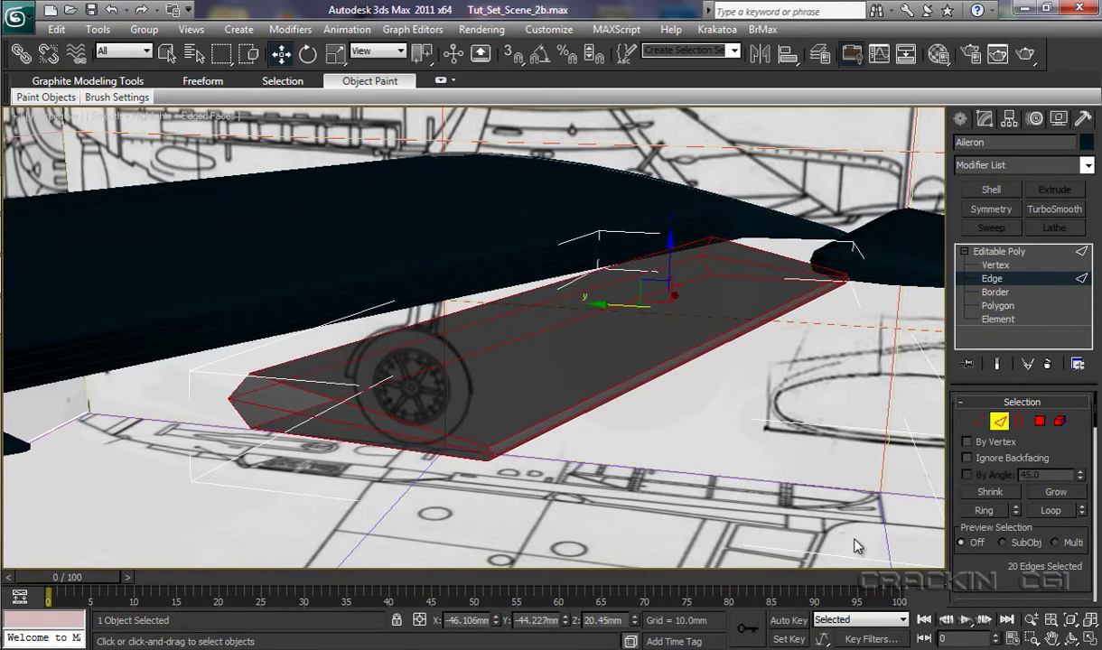
{"action": "left_click", "coordinate": [688, 348], "text": "alt"}
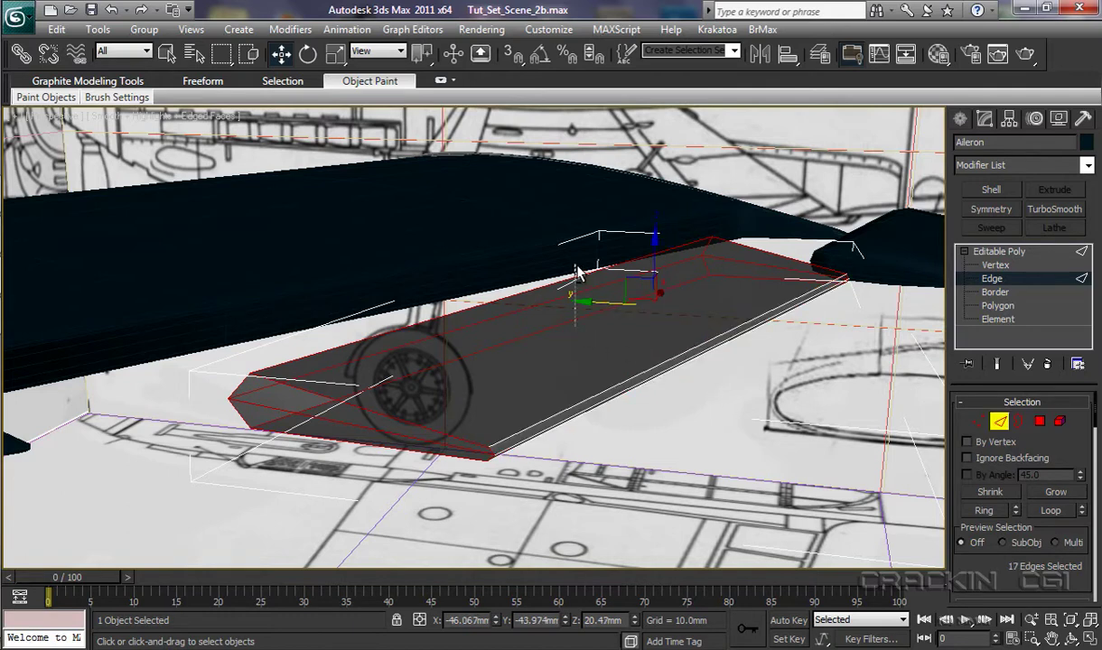
{"action": "left_click", "coordinate": [571, 308], "text": "alt"}
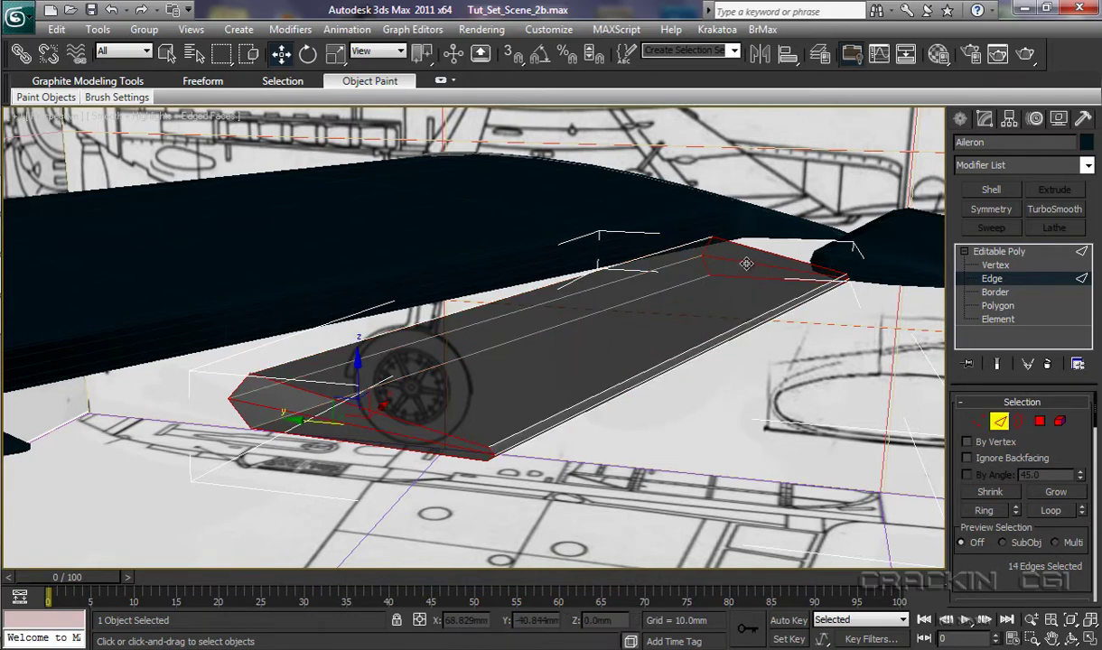
{"action": "left_click", "coordinate": [347, 427], "text": "alt"}
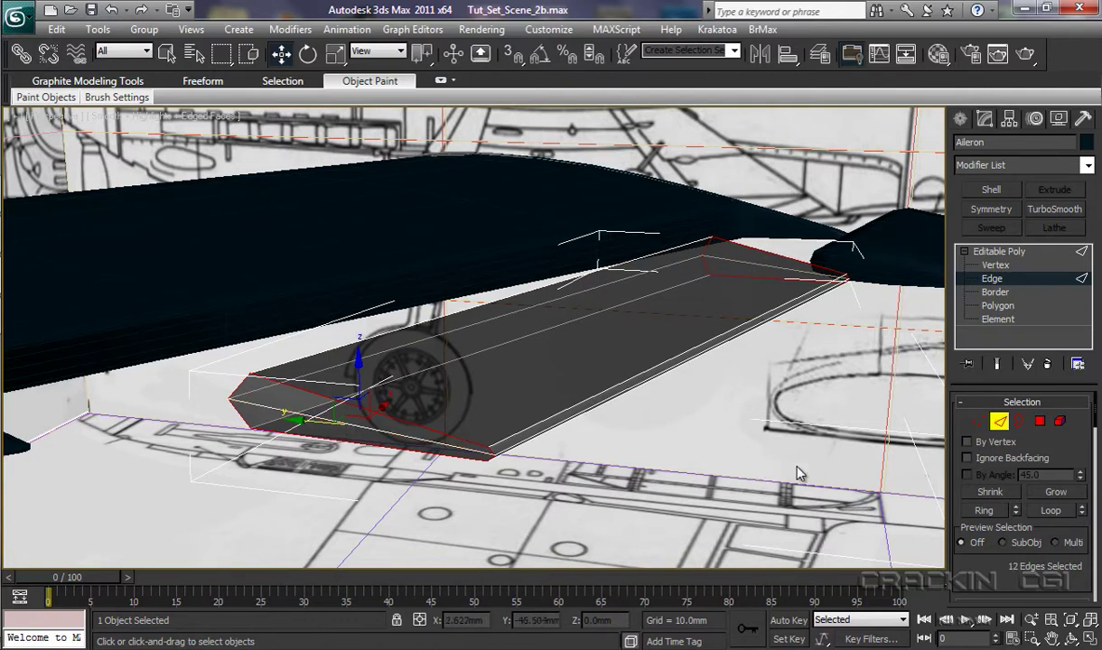
Chamfer the aileron's selected end edges by 0.02mm with 1 segment.
{"action": "left_click_drag", "start_coordinate": [1096, 415], "coordinate": [1082, 537]}
{"action": "left_click", "coordinate": [1010, 453]}
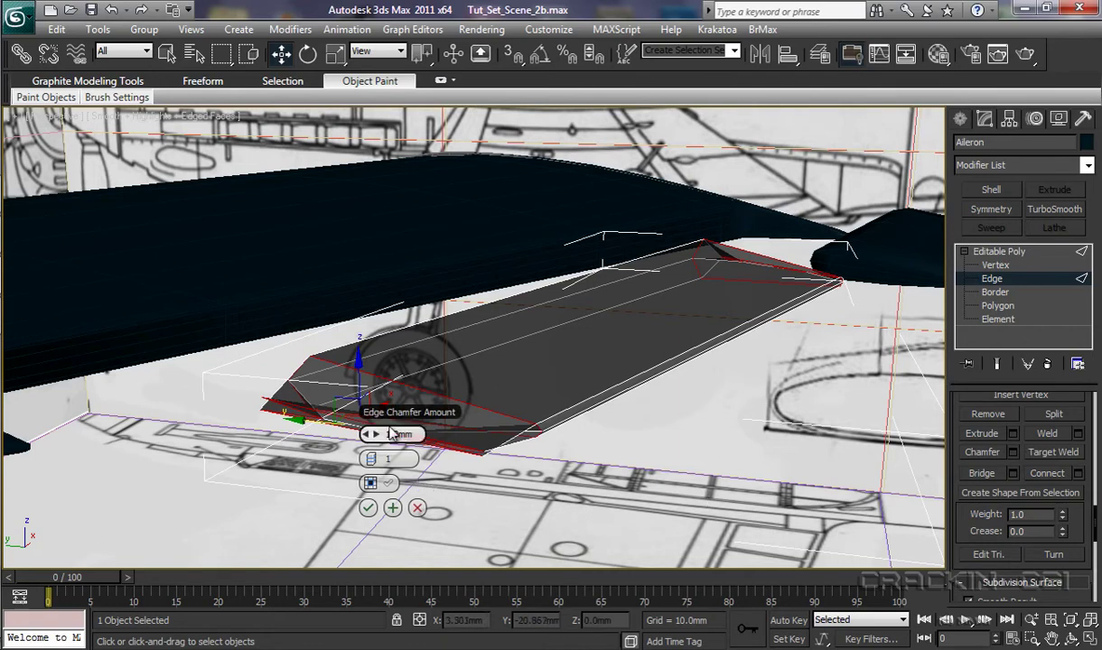
{"action": "left_click_drag", "start_coordinate": [409, 411], "coordinate": [846, 287]}
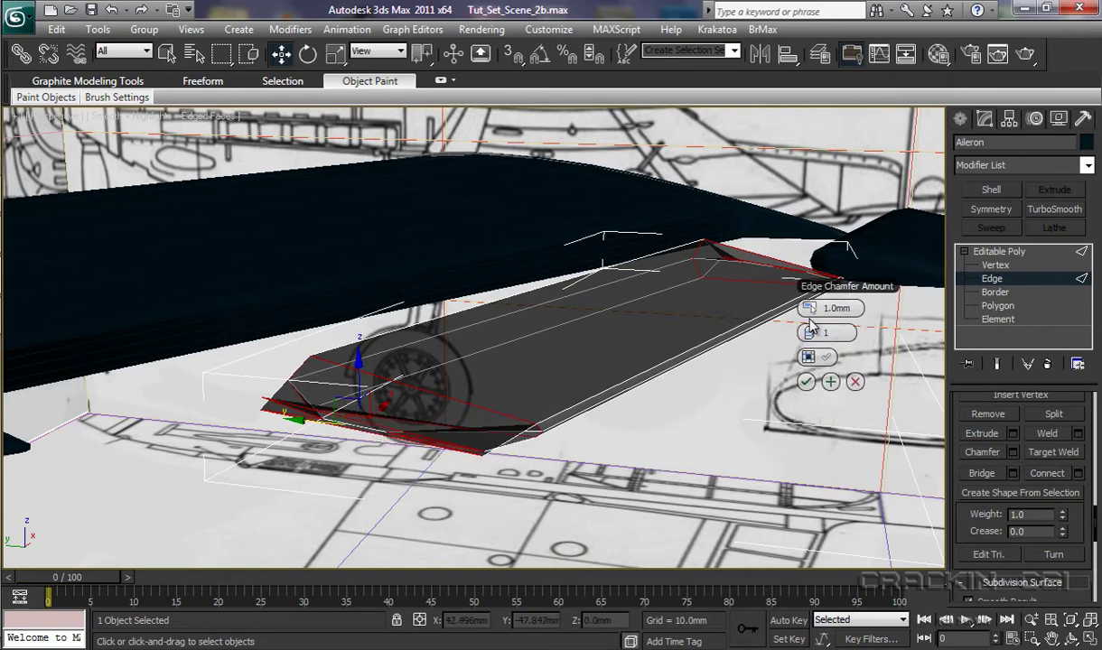
{"action": "right_click", "coordinate": [810, 309]}
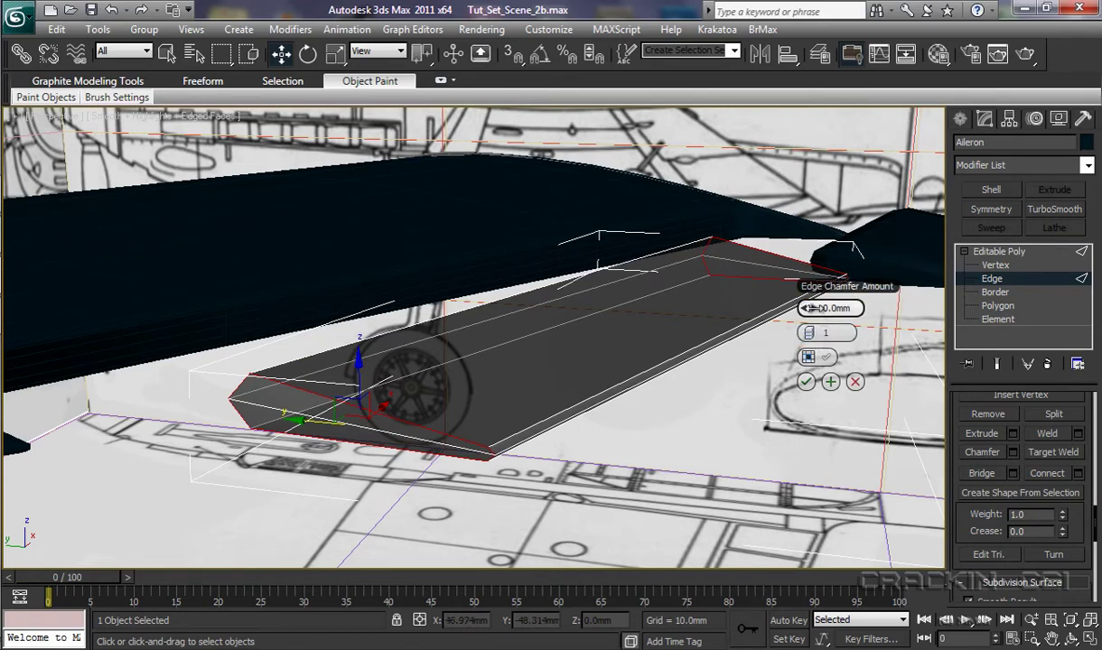
{"action": "left_click_drag", "start_coordinate": [812, 308], "coordinate": [816, 312]}
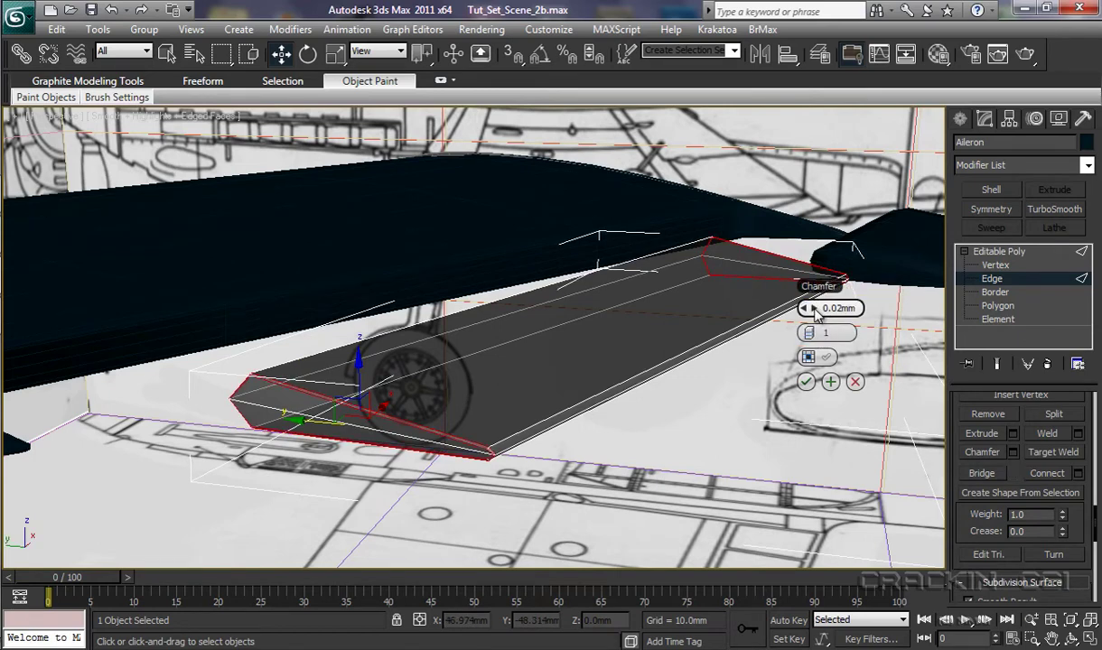
{"action": "left_click", "coordinate": [806, 382]}
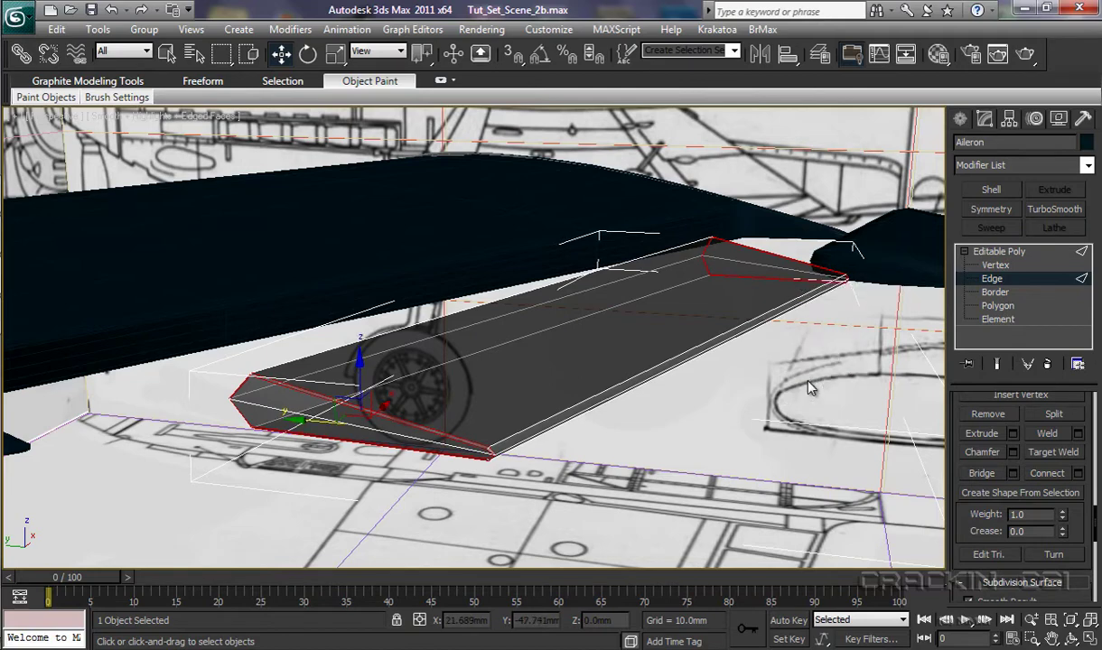
Apply TurboSmooth at 1 iteration to the Aileron and inspect it from side and oblique views.
{"action": "left_click", "coordinate": [1046, 211]}
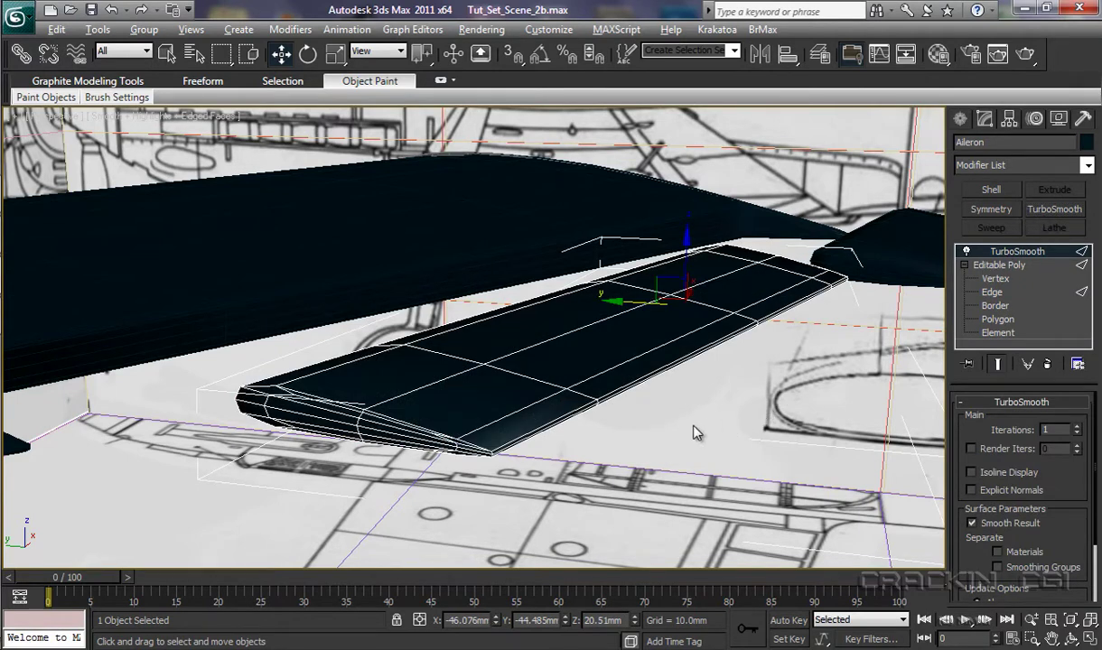
{"action": "middle_click_drag", "start_coordinate": [692, 432], "coordinate": [596, 474], "text": "alt"}
{"action": "middle_click_drag", "start_coordinate": [740, 463], "coordinate": [779, 429]}
{"action": "middle_click_drag", "start_coordinate": [619, 460], "coordinate": [773, 430], "text": "alt"}
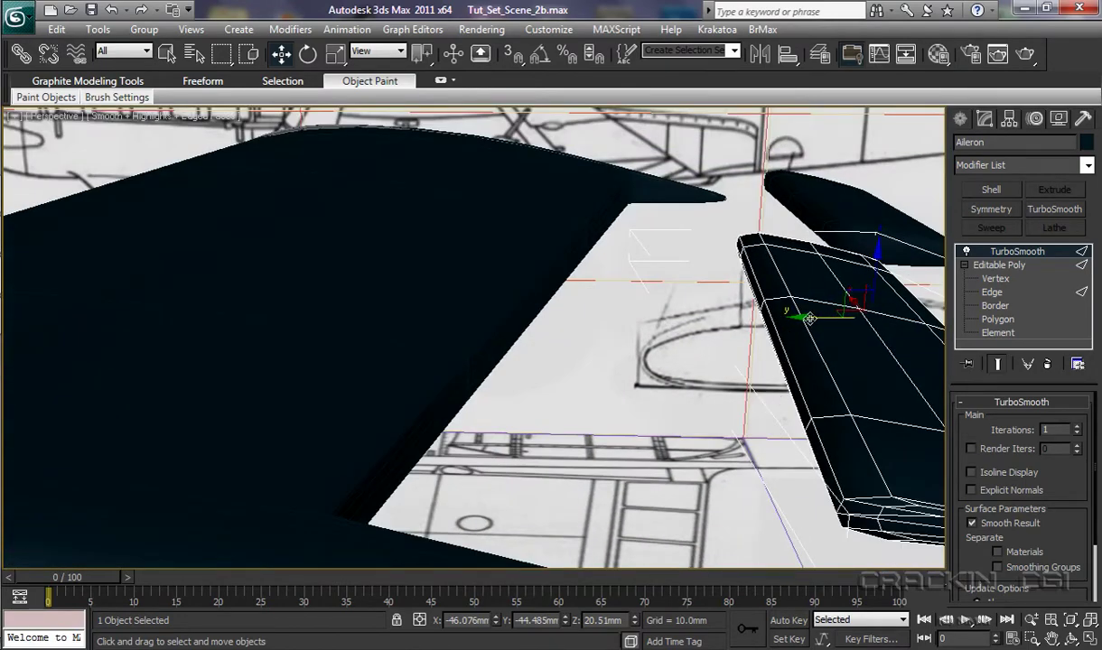
Slide the Aileron along the wing and lower it against the trailing edge.
{"action": "left_click_drag", "start_coordinate": [810, 318], "coordinate": [565, 363]}
{"action": "left_click_drag", "start_coordinate": [630, 260], "coordinate": [629, 270]}
{"action": "left_click_drag", "start_coordinate": [568, 331], "coordinate": [553, 330]}
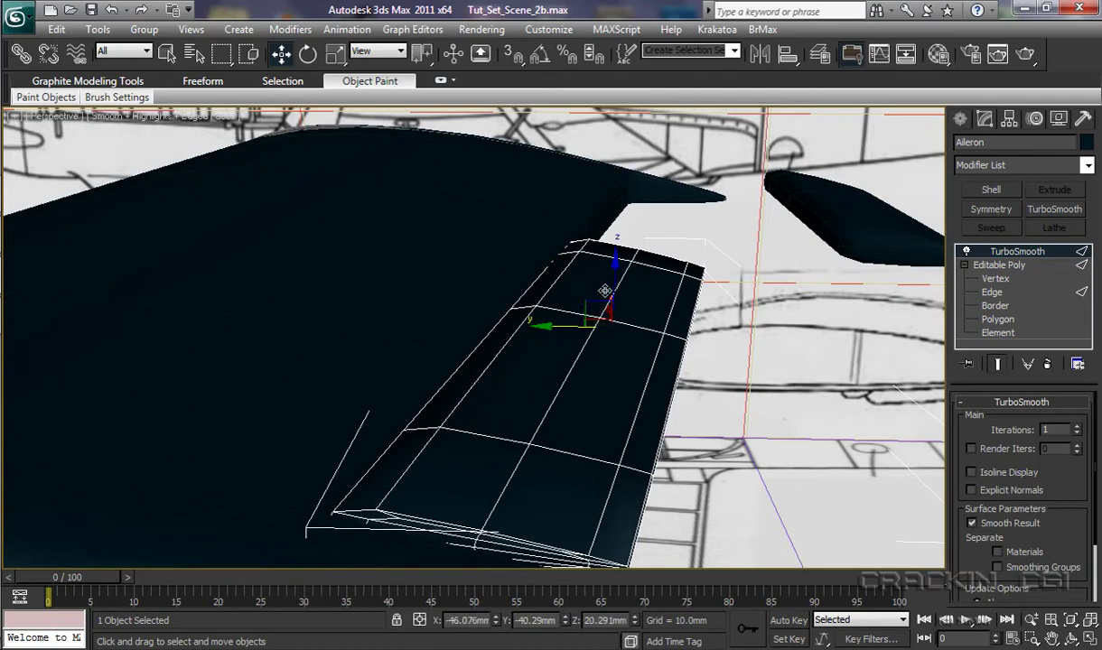
{"action": "left_click_drag", "start_coordinate": [615, 262], "coordinate": [612, 271]}
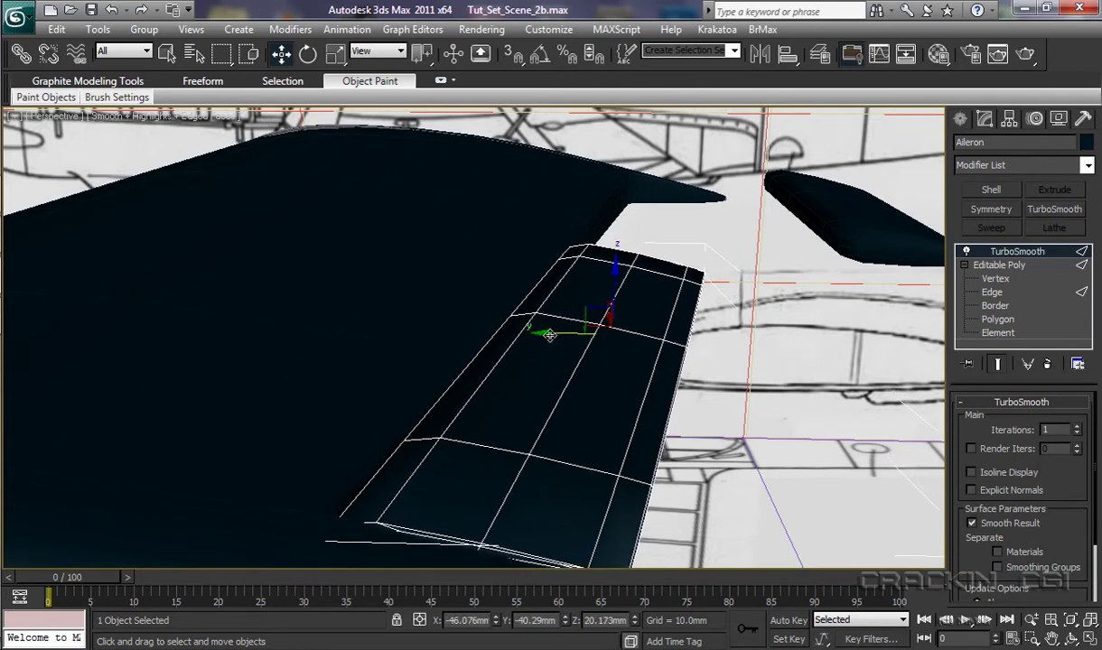
{"action": "left_click_drag", "start_coordinate": [550, 335], "coordinate": [546, 335]}
Select the Flap and slide it inward and down against the trailing edge.
{"action": "left_click", "coordinate": [846, 204]}
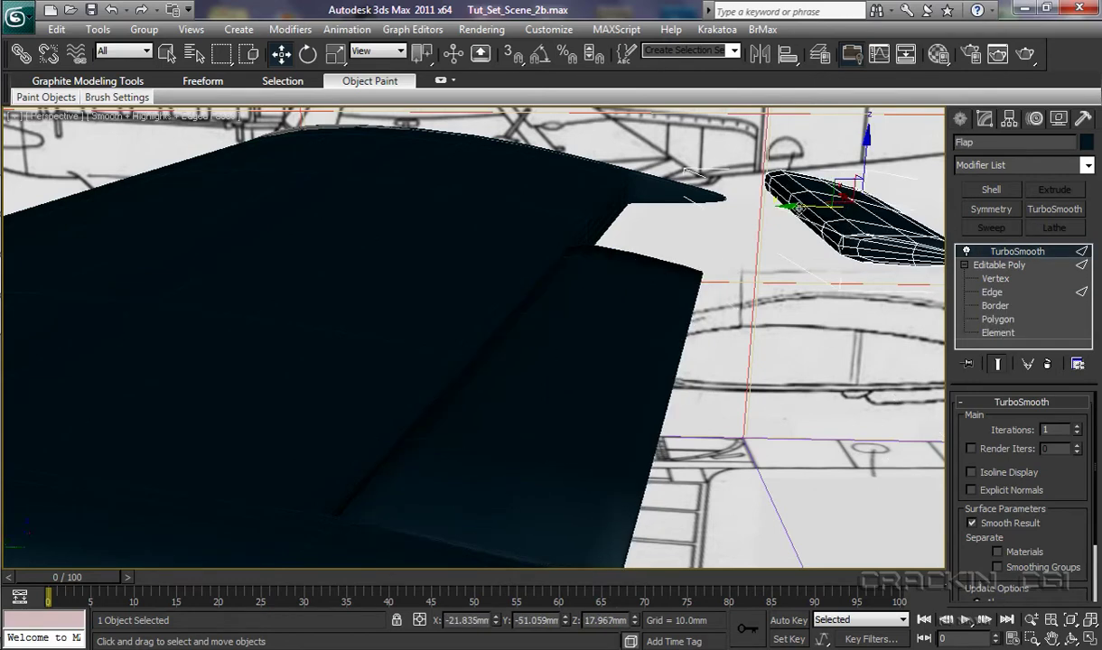
{"action": "left_click_drag", "start_coordinate": [761, 200], "coordinate": [611, 209]}
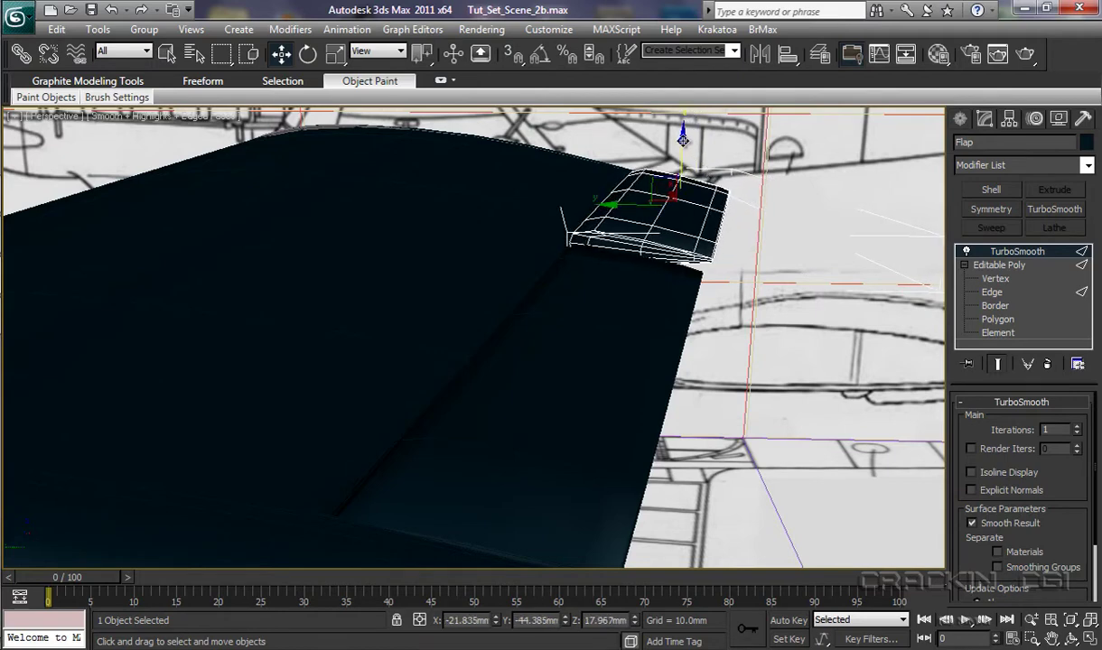
{"action": "left_click_drag", "start_coordinate": [654, 144], "coordinate": [613, 216]}
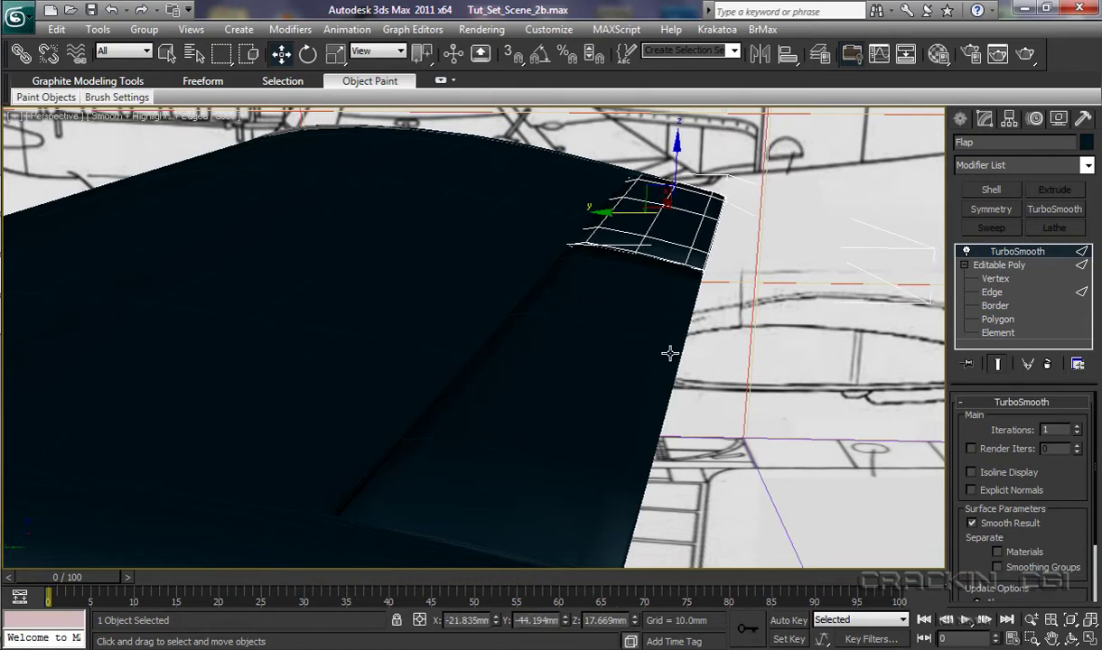
{"action": "mouse_move", "coordinate": [738, 383]}
{"action": "middle_mouse_down", "text": "alt"}
{"action": "mouse_move", "coordinate": [708, 377]}
{"action": "mouse_move", "coordinate": [711, 360]}
{"action": "mouse_move", "coordinate": [757, 388]}
{"action": "mouse_move", "coordinate": [639, 411]}
{"action": "mouse_move", "coordinate": [652, 350]}
{"action": "mouse_move", "coordinate": [624, 413]}
{"action": "mouse_move", "coordinate": [632, 443]}
{"action": "mouse_move", "coordinate": [658, 468]}
{"action": "mouse_move", "coordinate": [721, 446]}
{"action": "mouse_move", "coordinate": [699, 391]}
{"action": "mouse_move", "coordinate": [706, 377]}
{"action": "mouse_move", "coordinate": [748, 388]}
{"action": "middle_mouse_up", "text": "alt"}
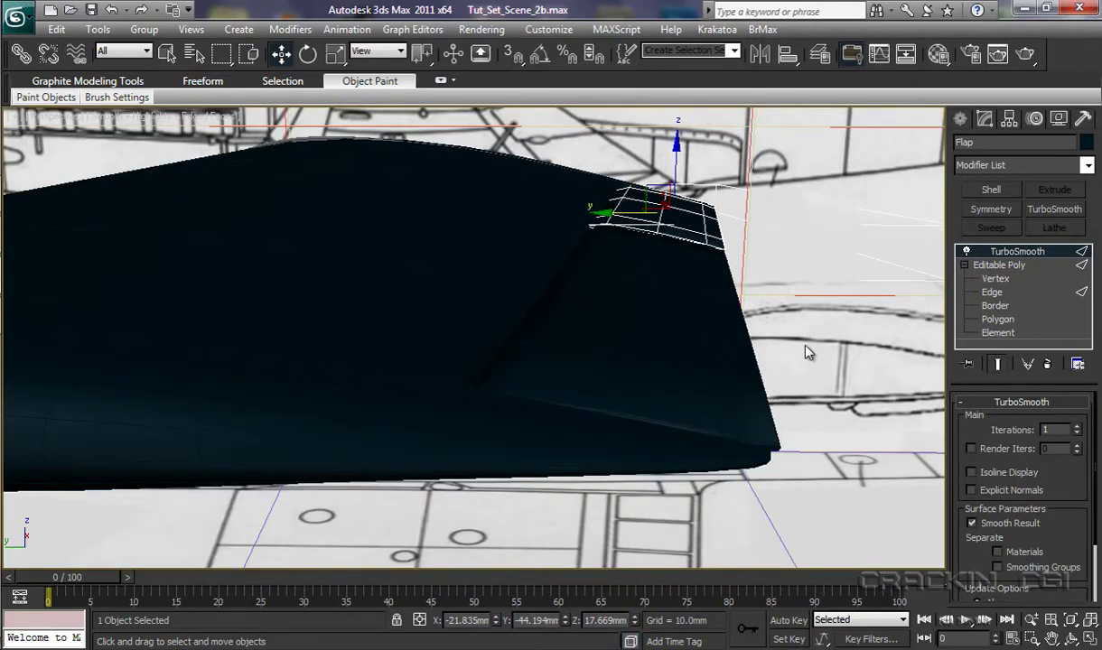
Collapse All on the Flap's and Aileron's TurboSmooth stacks, then select Wing_L.
{"action": "right_click", "coordinate": [1008, 253]}
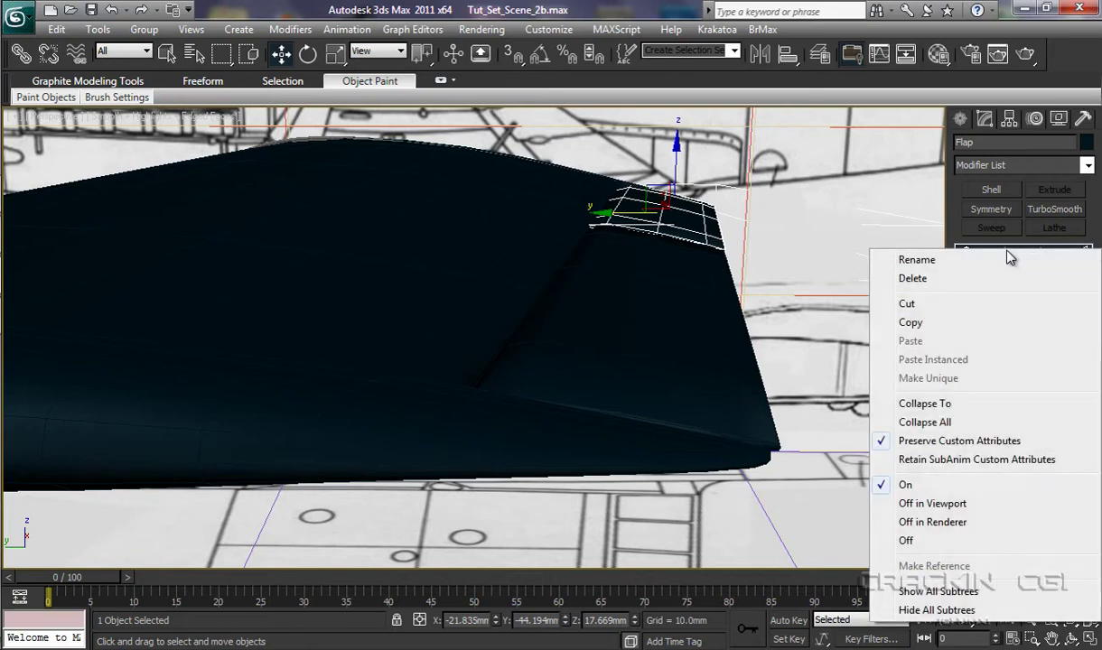
{"action": "left_click", "coordinate": [924, 422]}
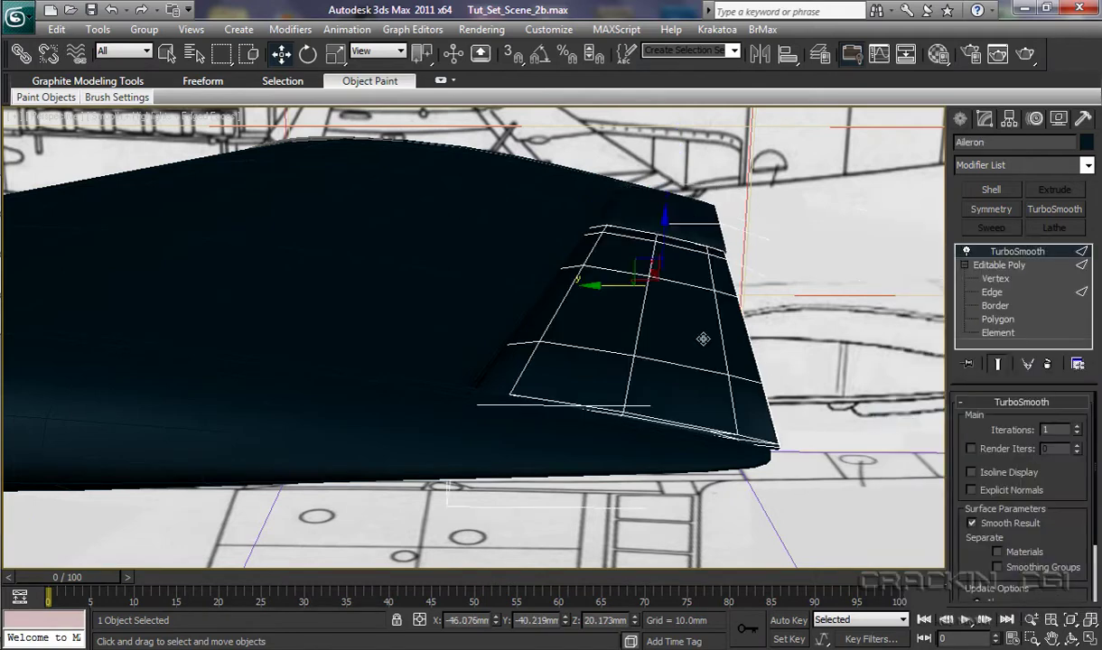
{"action": "right_click", "coordinate": [1006, 253]}
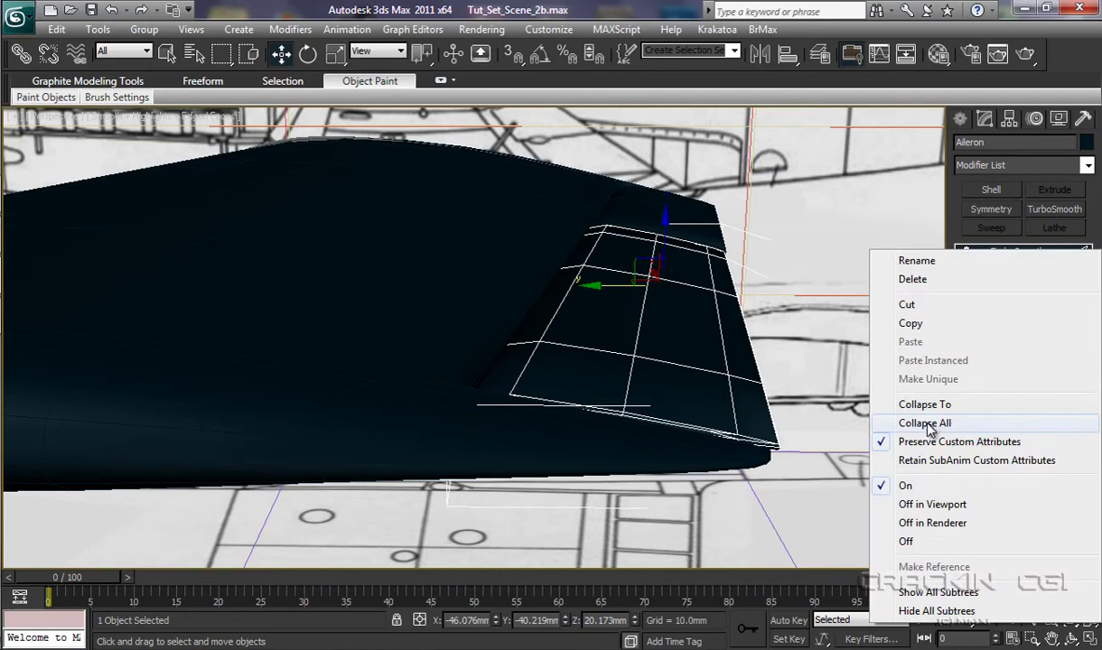
{"action": "left_click", "coordinate": [924, 423]}
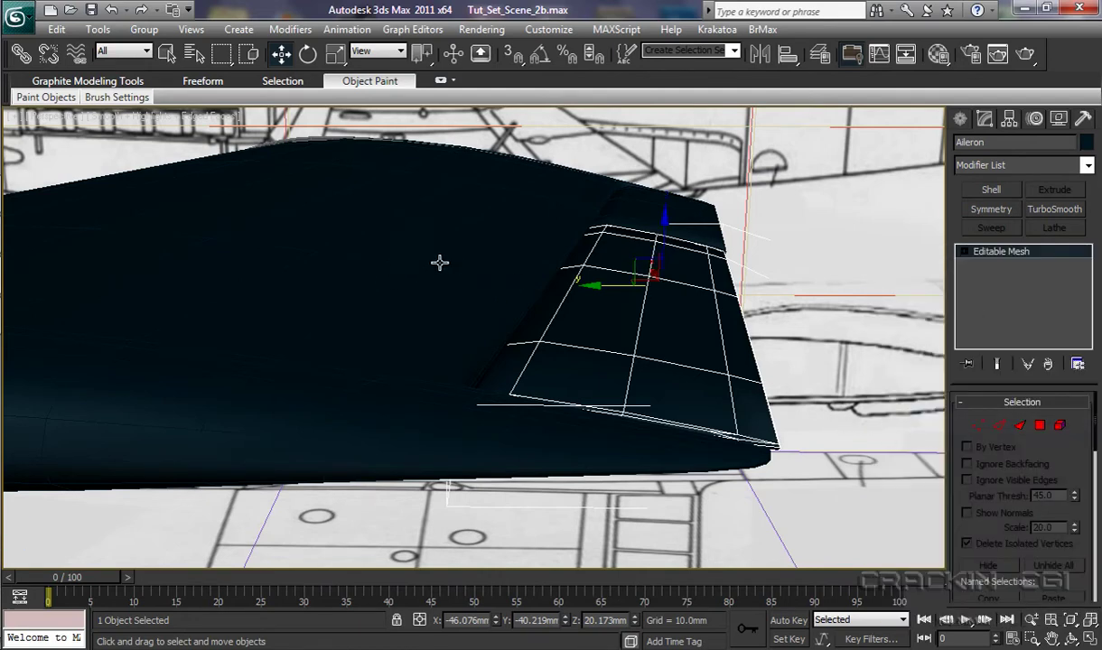
{"action": "left_click", "coordinate": [334, 254]}
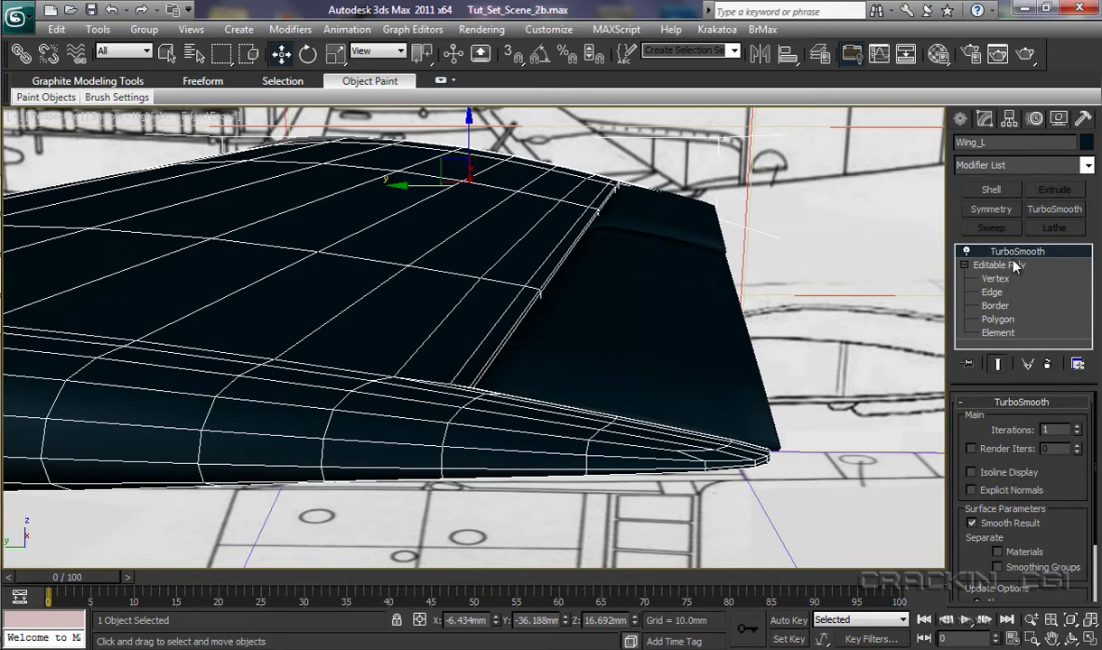
Remove the TurboSmooth modifier from Wing_L's modifier stack.
{"action": "left_click", "coordinate": [1046, 363]}
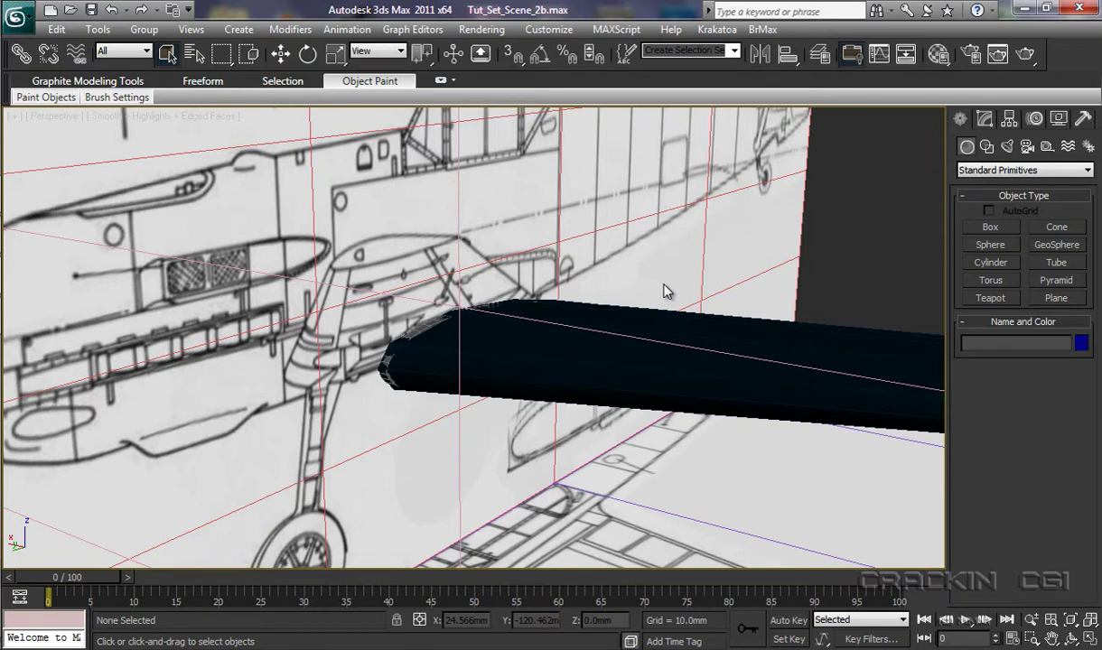
In the Layer Manager, unhide the Frame_Helpers sublayers FB, B, C, D and E.
{"action": "left_click", "coordinate": [821, 58]}
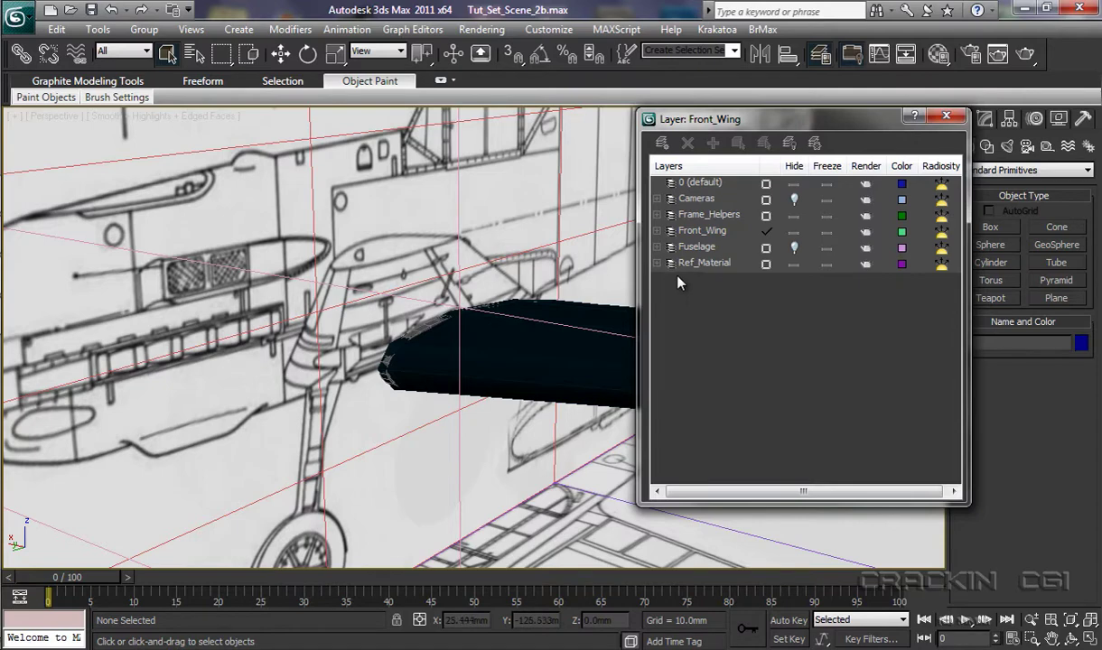
{"action": "left_click", "coordinate": [656, 215]}
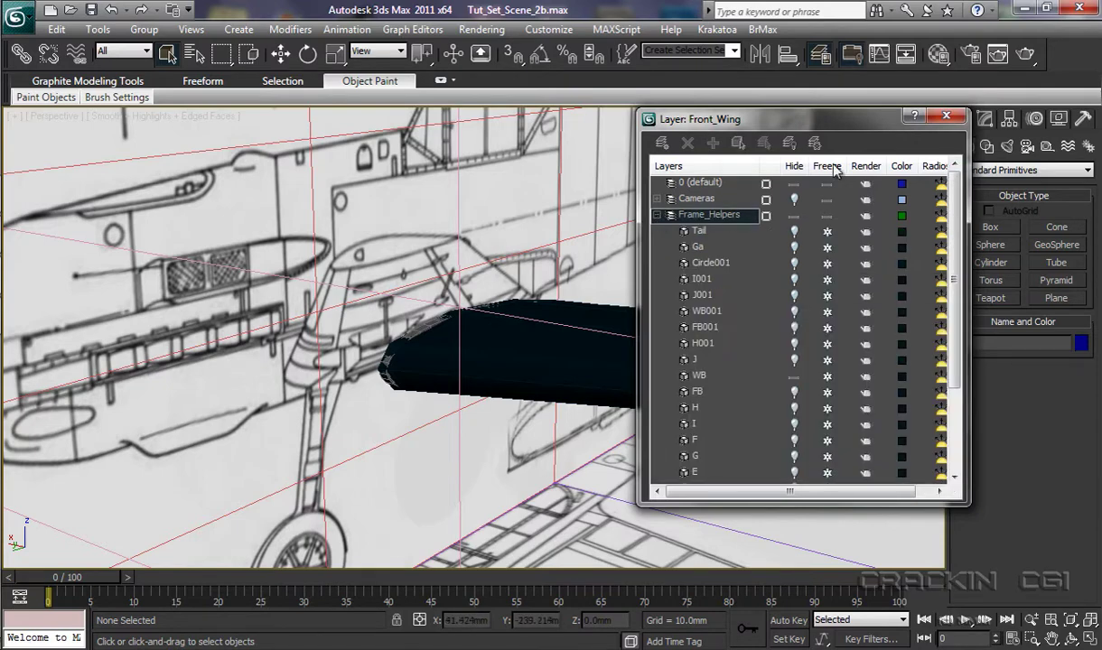
{"action": "left_click_drag", "start_coordinate": [792, 118], "coordinate": [812, 89]}
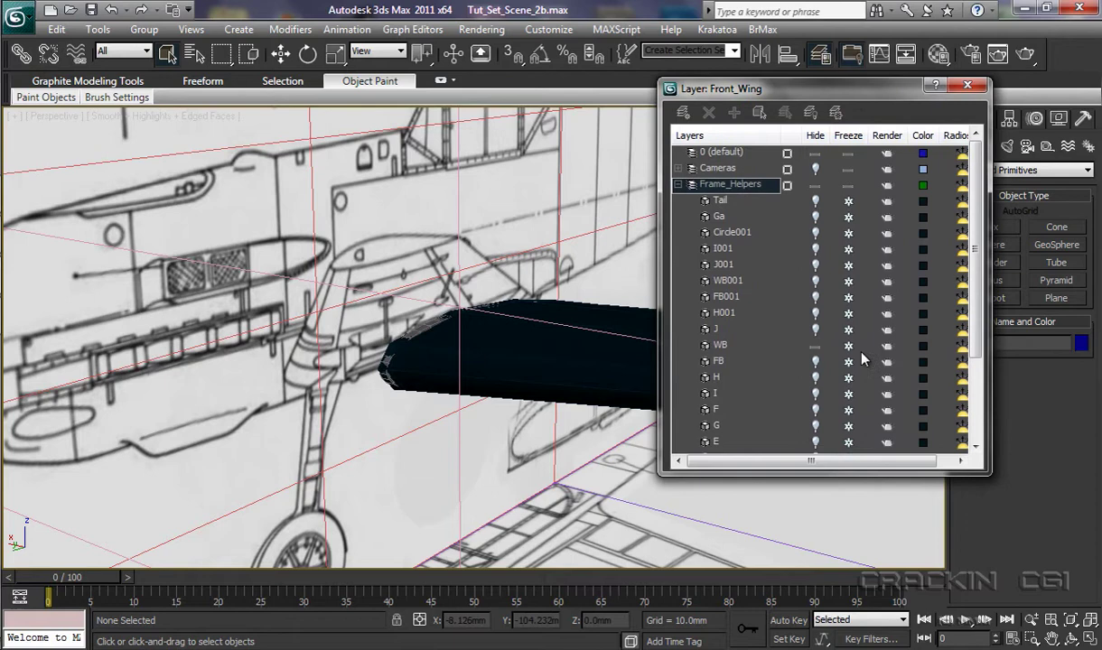
{"action": "left_click", "coordinate": [816, 363]}
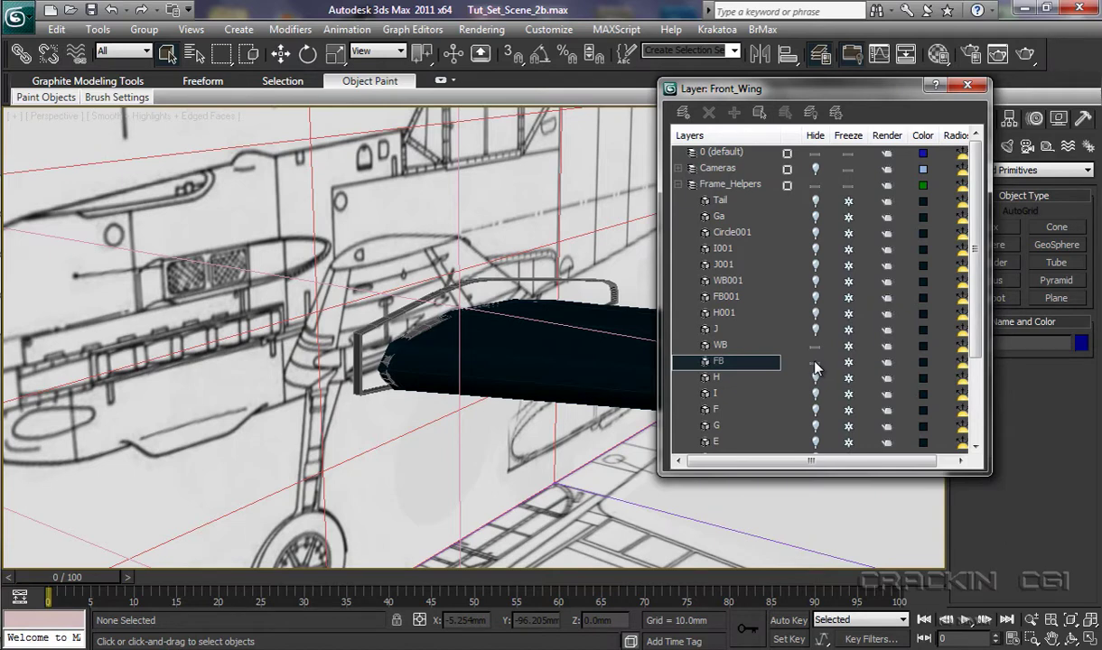
{"action": "scroll", "coordinate": [978, 294], "scroll_direction": "down", "scroll_amount": 3}
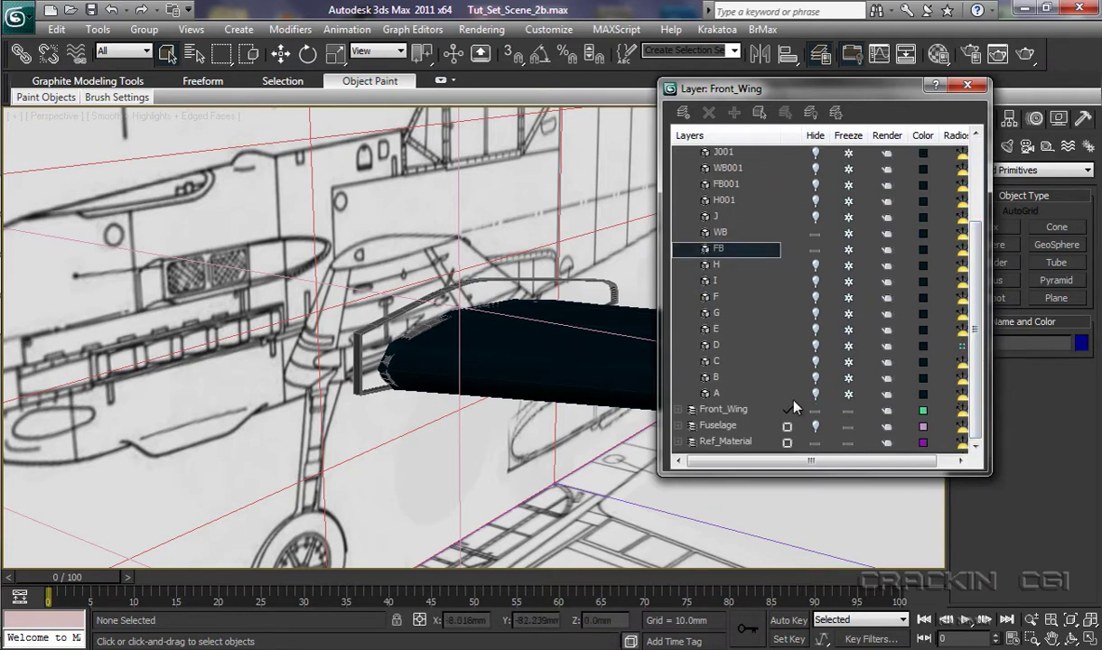
{"action": "left_click", "coordinate": [815, 377]}
{"action": "left_click", "coordinate": [816, 361]}
{"action": "left_click", "coordinate": [815, 346]}
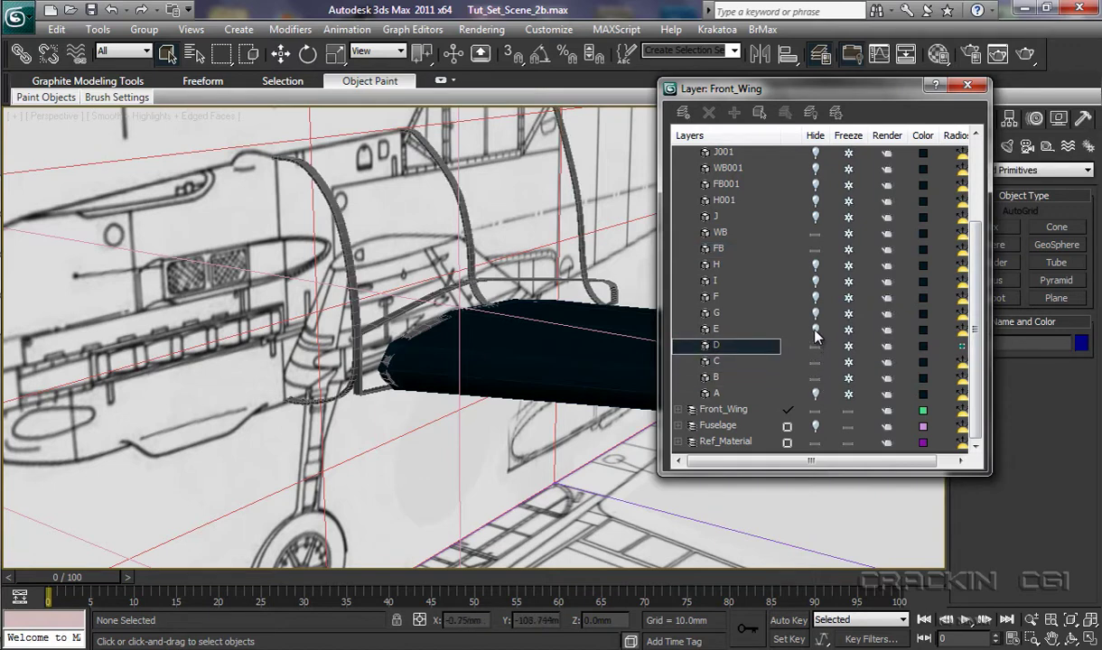
{"action": "left_click", "coordinate": [813, 331]}
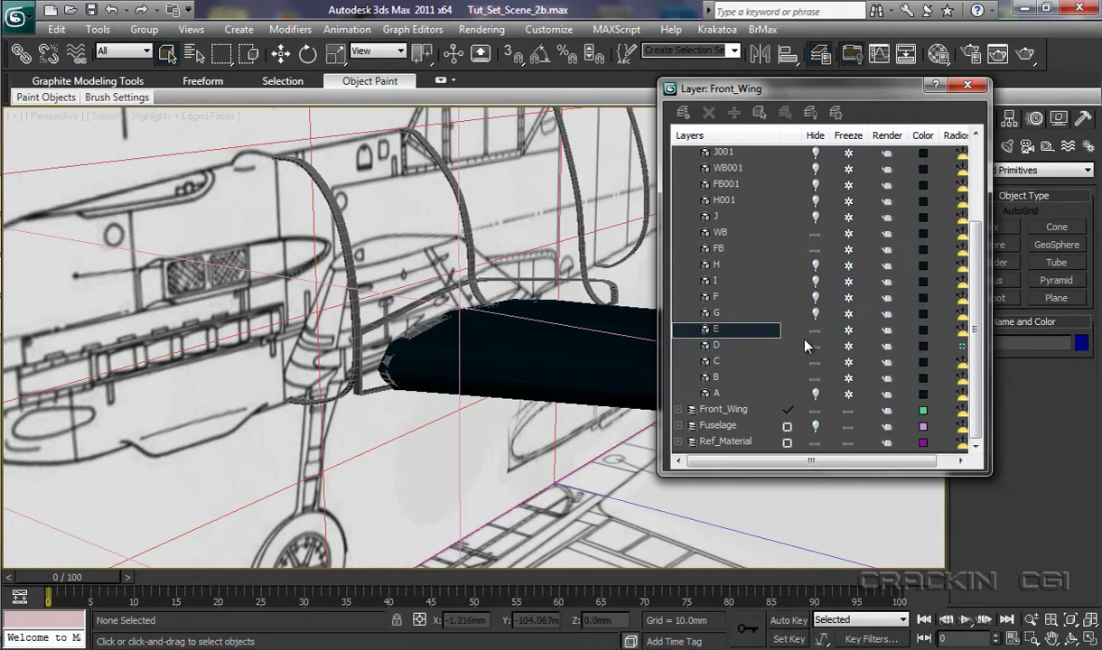
Close the Layer Manager, select Wing_L in the Modify panel, and orbit to its root.
{"action": "left_click", "coordinate": [967, 86]}
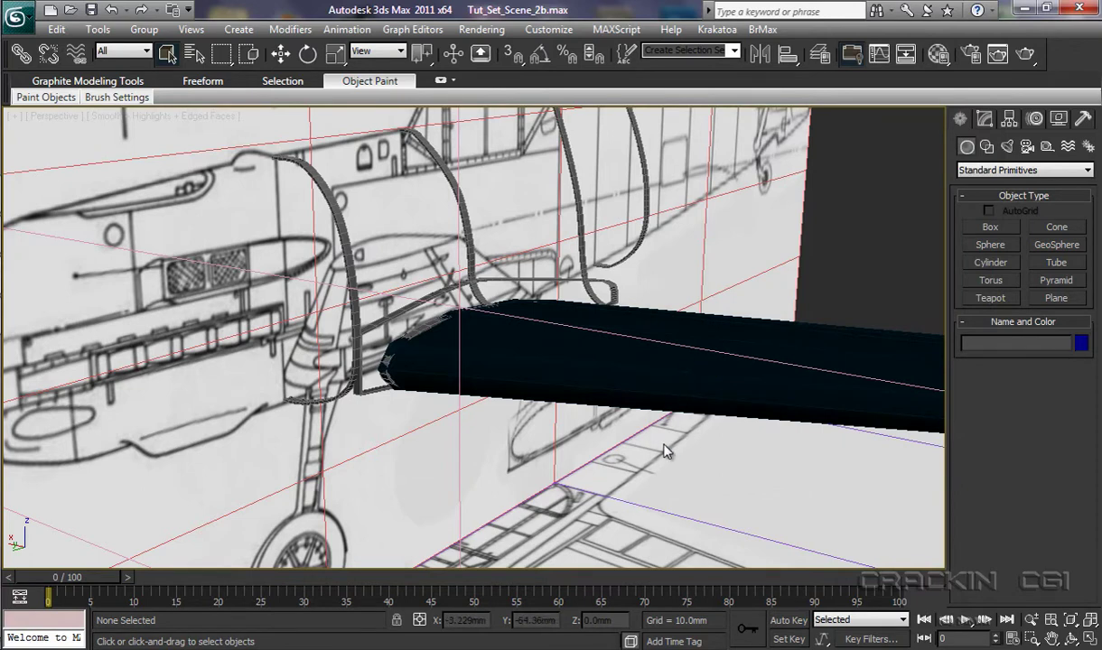
{"action": "left_click", "coordinate": [619, 388]}
{"action": "left_click", "coordinate": [984, 120]}
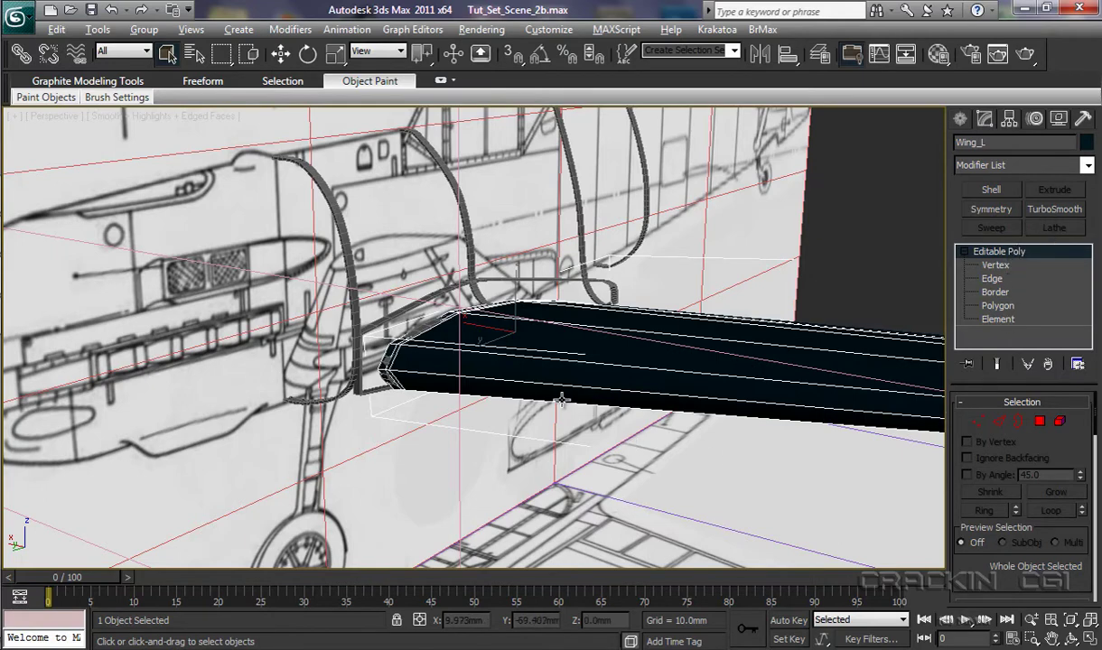
{"action": "middle_click_drag", "start_coordinate": [561, 400], "coordinate": [607, 441], "text": "alt"}
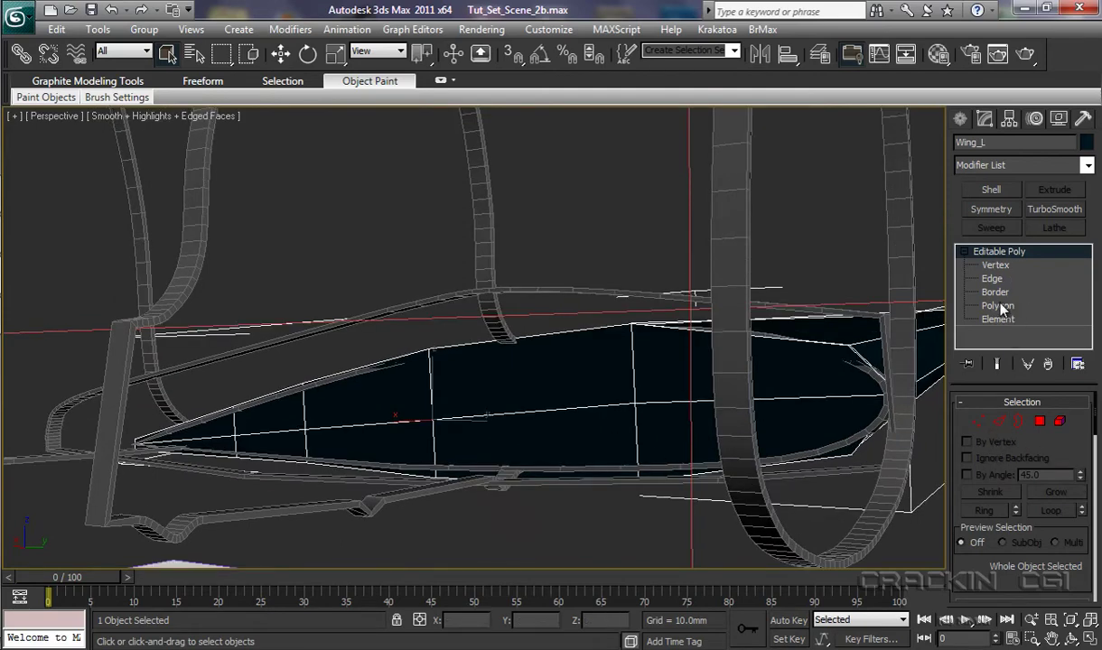
At Polygon level with Ignore Backfacing on, select the first root cap polygons of Wing_L.
{"action": "left_click", "coordinate": [961, 305]}
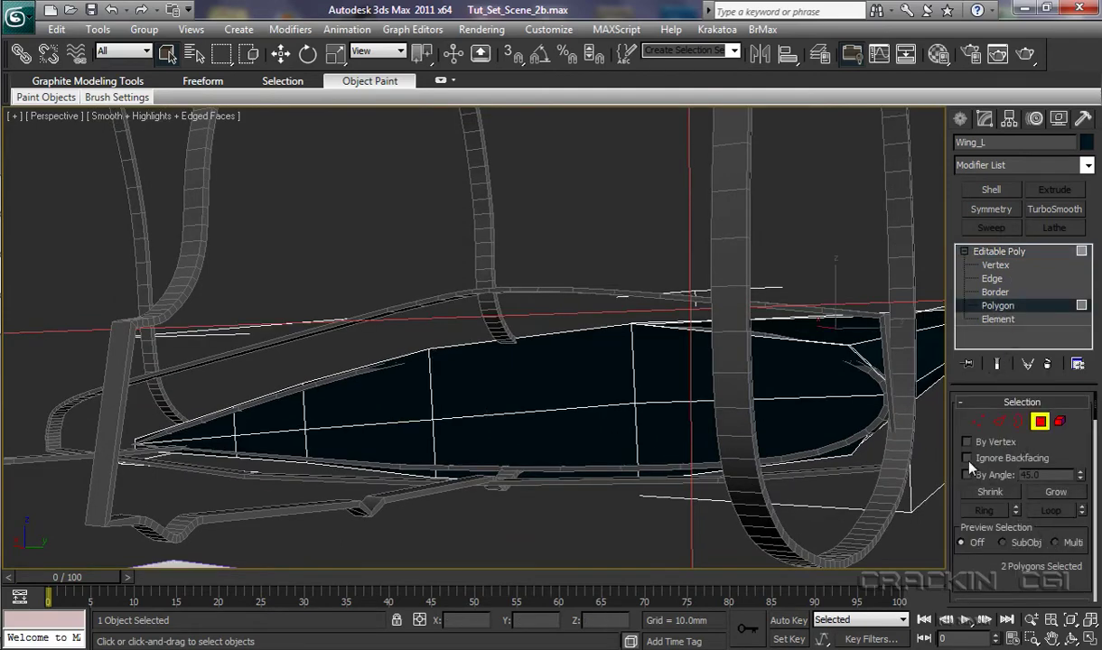
{"action": "left_click", "coordinate": [967, 458]}
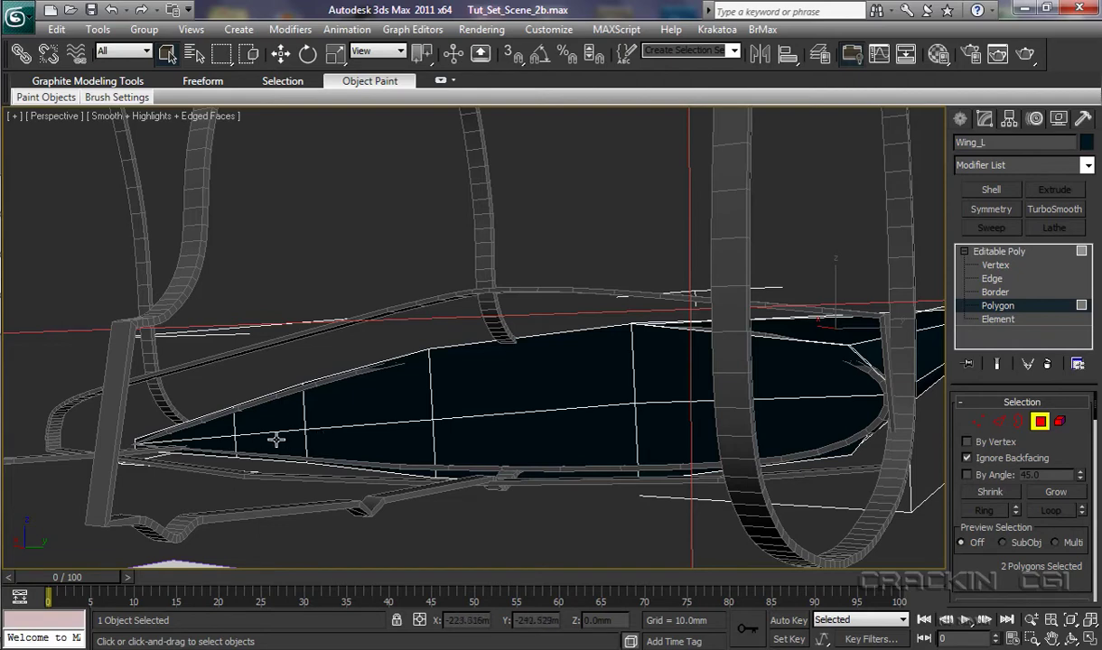
{"action": "left_click", "coordinate": [227, 429], "text": "ctrl"}
{"action": "left_click", "coordinate": [253, 437], "text": "ctrl"}
{"action": "left_click", "coordinate": [275, 424], "text": "ctrl"}
{"action": "left_click", "coordinate": [287, 438], "text": "ctrl"}
{"action": "left_click", "coordinate": [318, 396], "text": "ctrl"}
{"action": "left_click", "coordinate": [337, 423], "text": "ctrl"}
Add the remaining root cap polygons, 12 in total, and delete them.
{"action": "left_click", "coordinate": [536, 398], "text": "ctrl"}
{"action": "left_click", "coordinate": [531, 431], "text": "ctrl"}
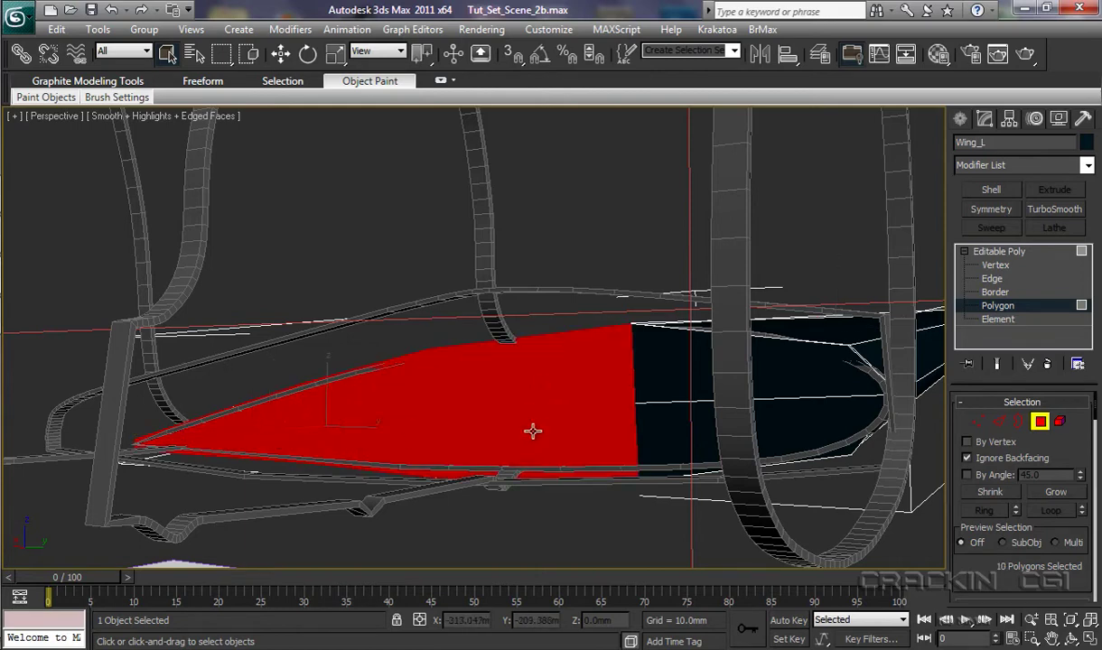
{"action": "left_click", "coordinate": [644, 383], "text": "ctrl"}
{"action": "left_click", "coordinate": [650, 421], "text": "ctrl"}
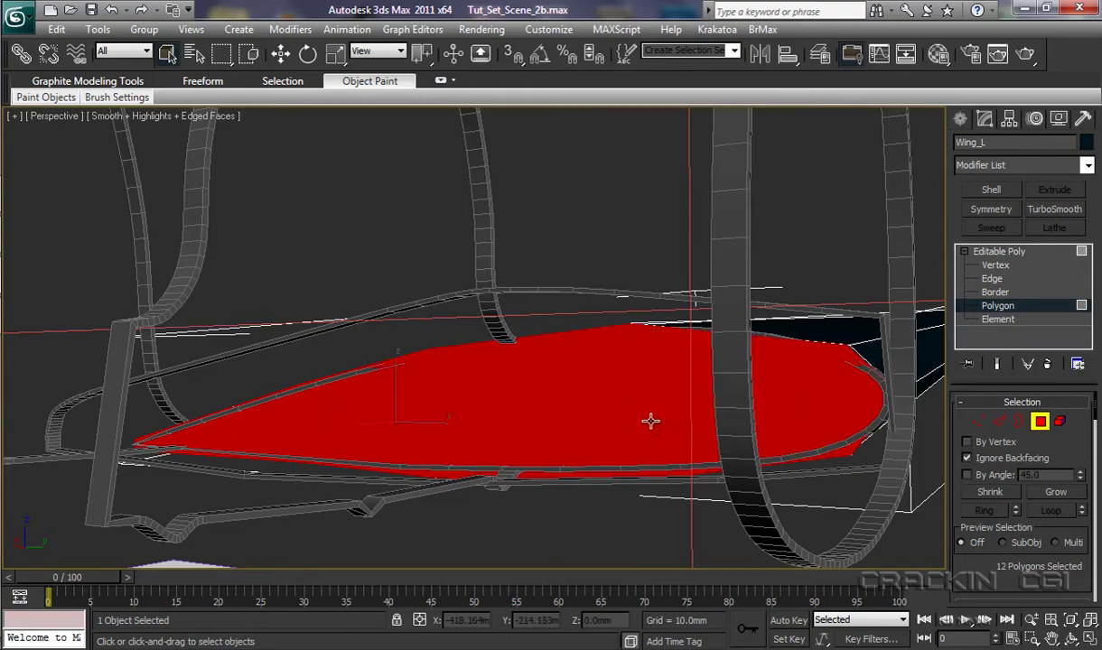
{"action": "mouse_move", "coordinate": [652, 401]}
{"action": "middle_mouse_down", "text": "alt"}
{"action": "mouse_move", "coordinate": [634, 414]}
{"action": "mouse_move", "coordinate": [679, 382]}
{"action": "mouse_move", "coordinate": [686, 362]}
{"action": "mouse_move", "coordinate": [760, 416]}
{"action": "mouse_move", "coordinate": [738, 438]}
{"action": "mouse_move", "coordinate": [691, 441]}
{"action": "mouse_move", "coordinate": [642, 394]}
{"action": "mouse_move", "coordinate": [652, 398]}
{"action": "middle_mouse_up", "text": "alt"}
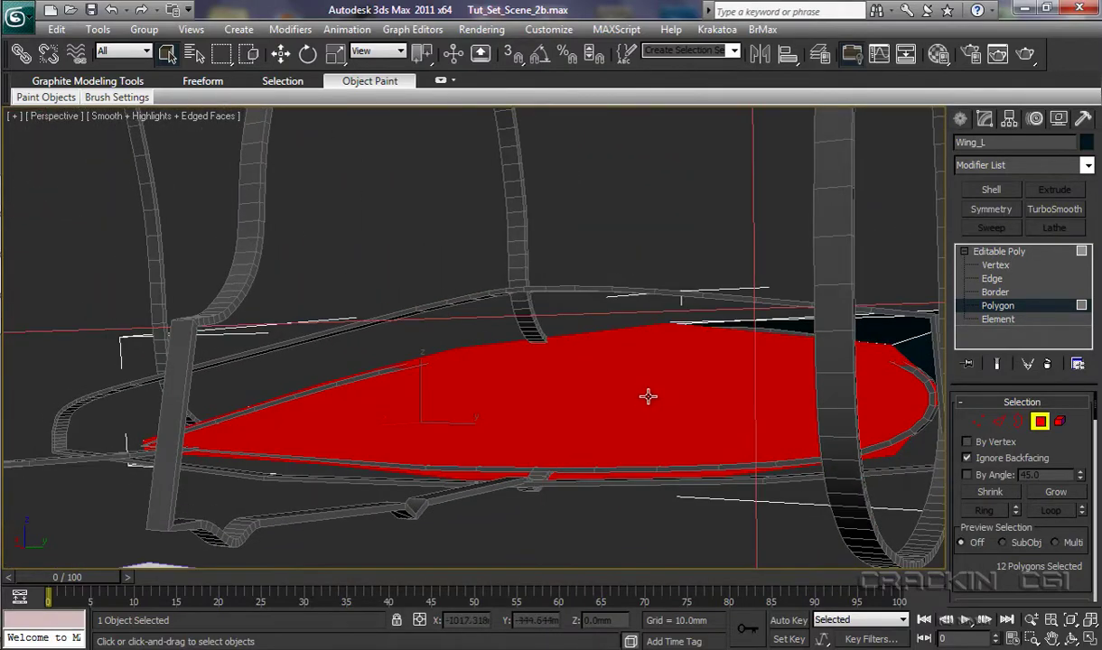
{"action": "left_click", "coordinate": [647, 395]}
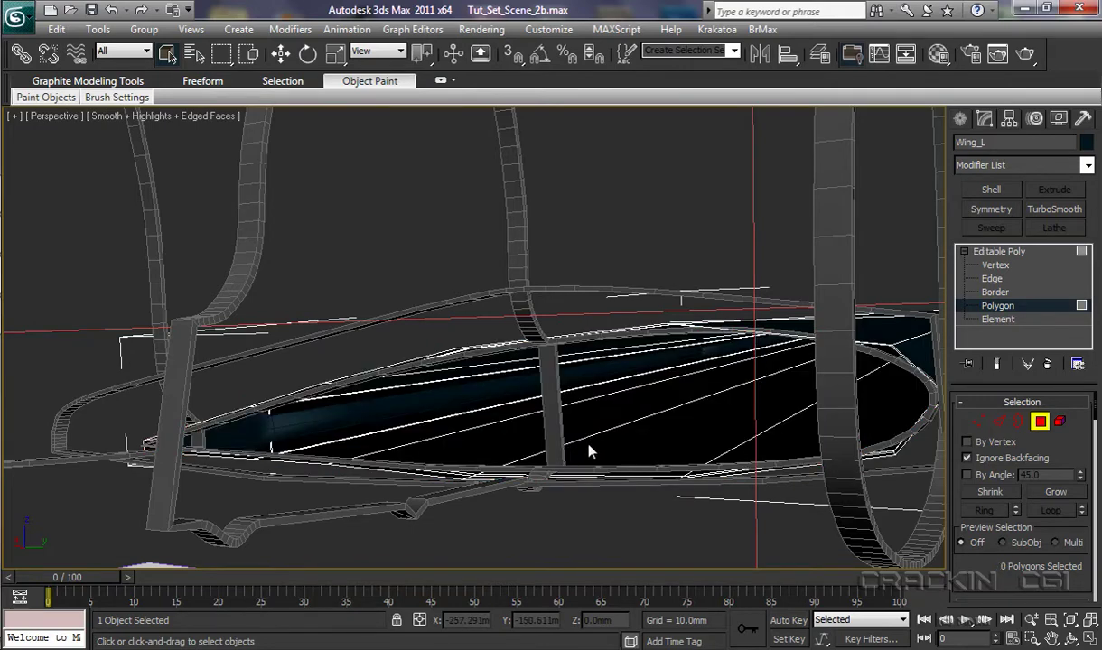
At Edge level, clear the selection and loop-select the 14 rim edges of Wing_L's open root.
{"action": "middle_click_drag", "start_coordinate": [608, 448], "coordinate": [549, 451], "text": "alt"}
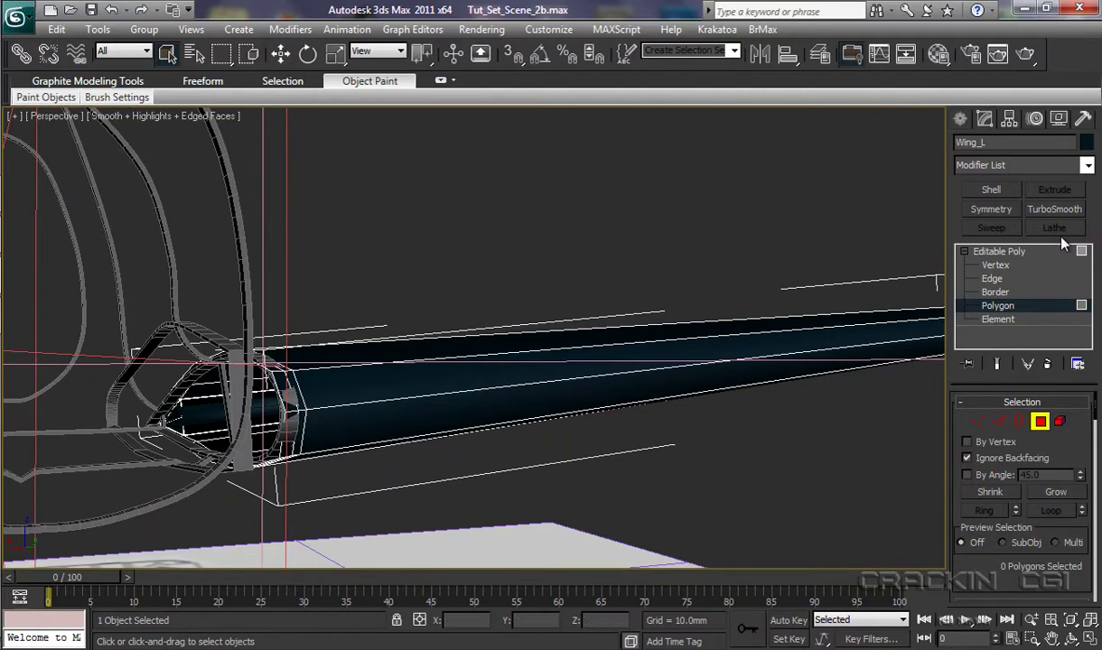
{"action": "left_click", "coordinate": [990, 279]}
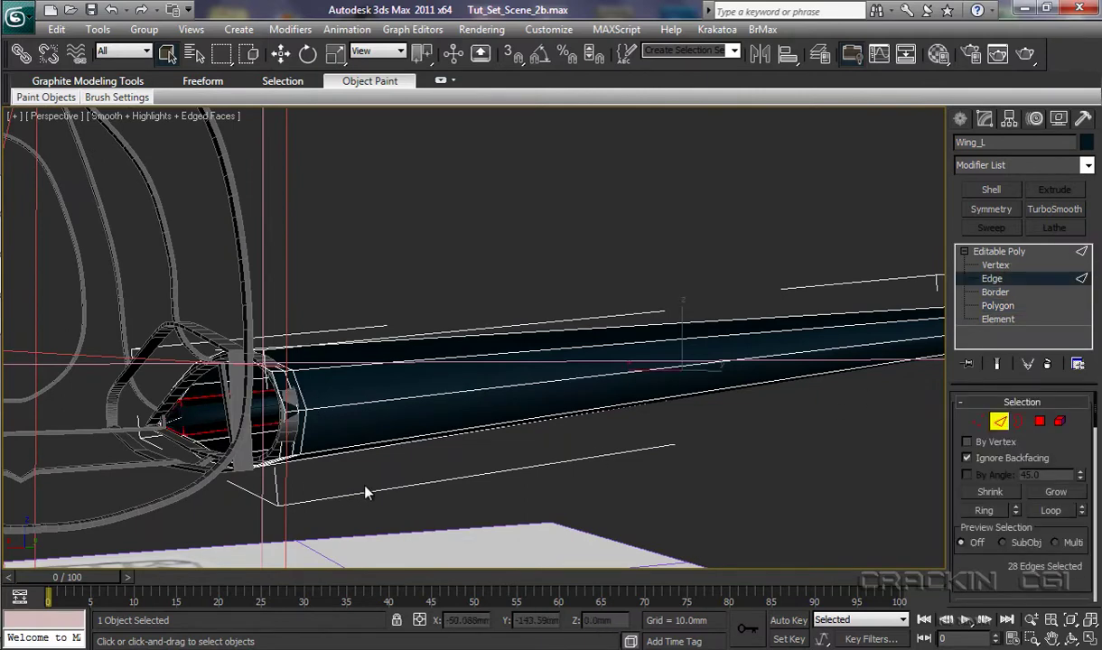
{"action": "left_click", "coordinate": [347, 461]}
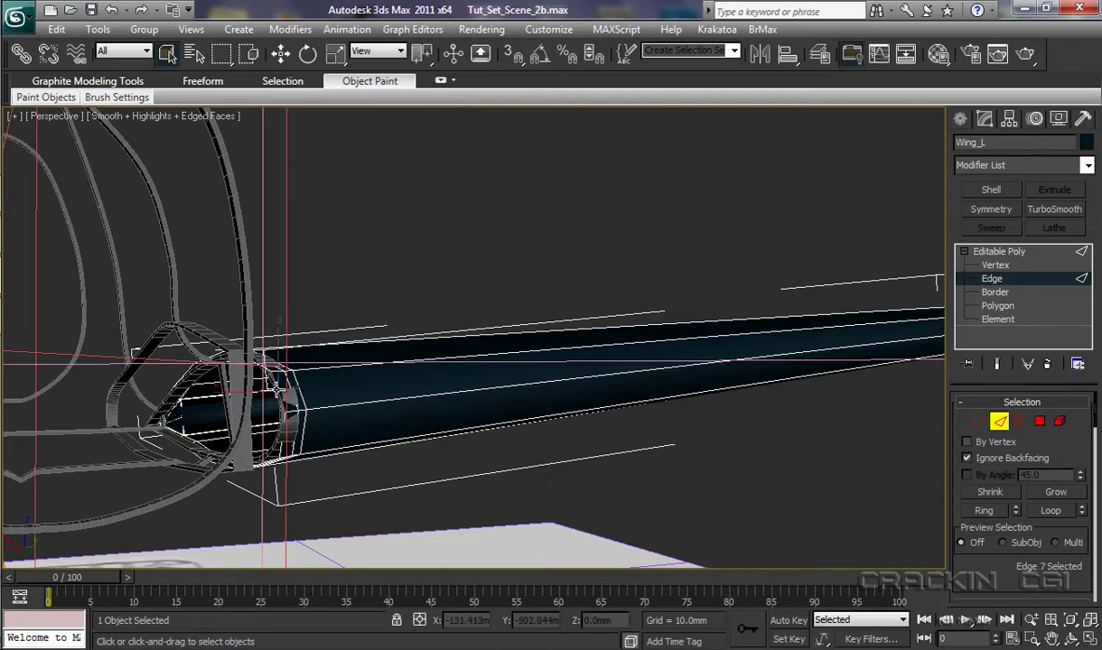
{"action": "left_click", "coordinate": [277, 400]}
{"action": "double_click", "coordinate": [269, 428]}
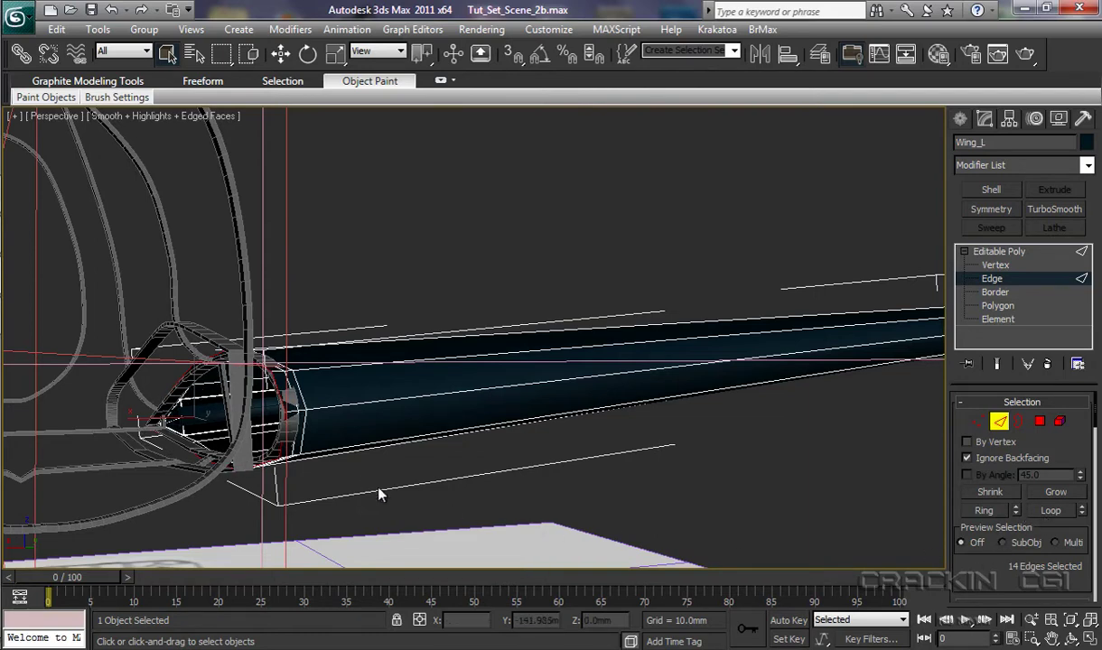
{"action": "scroll", "coordinate": [505, 481], "scroll_direction": "up", "scroll_amount": 6}
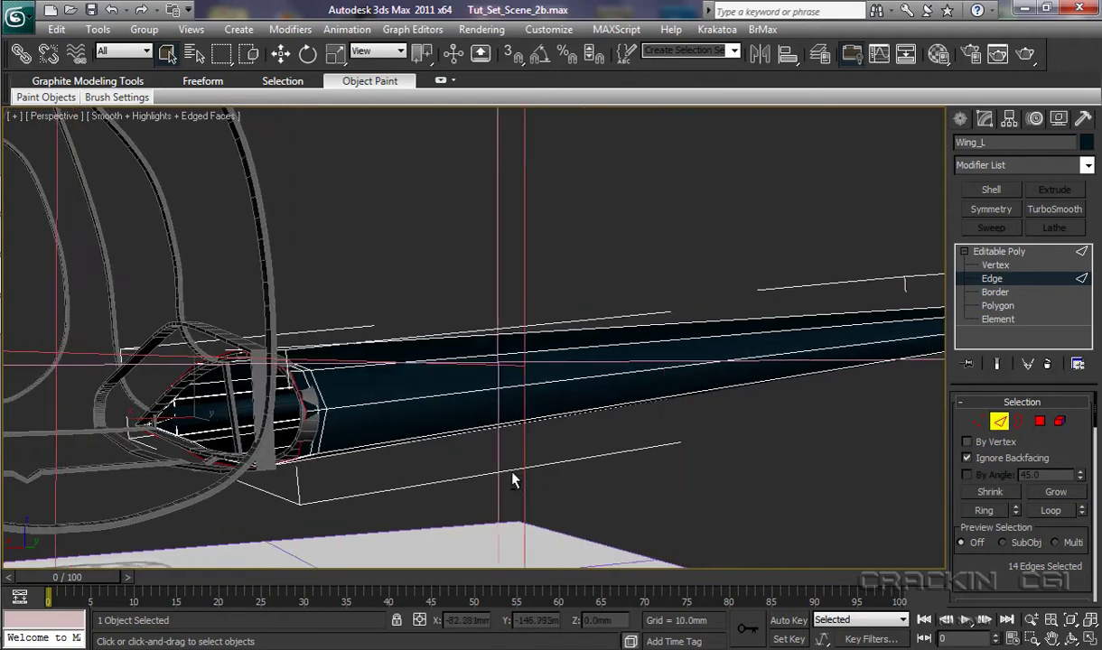
{"action": "middle_click_drag", "start_coordinate": [487, 489], "coordinate": [593, 424]}
{"action": "scroll", "coordinate": [592, 431], "scroll_direction": "up", "scroll_amount": 6}
{"action": "middle_click_drag", "start_coordinate": [578, 435], "coordinate": [577, 442], "text": "alt"}
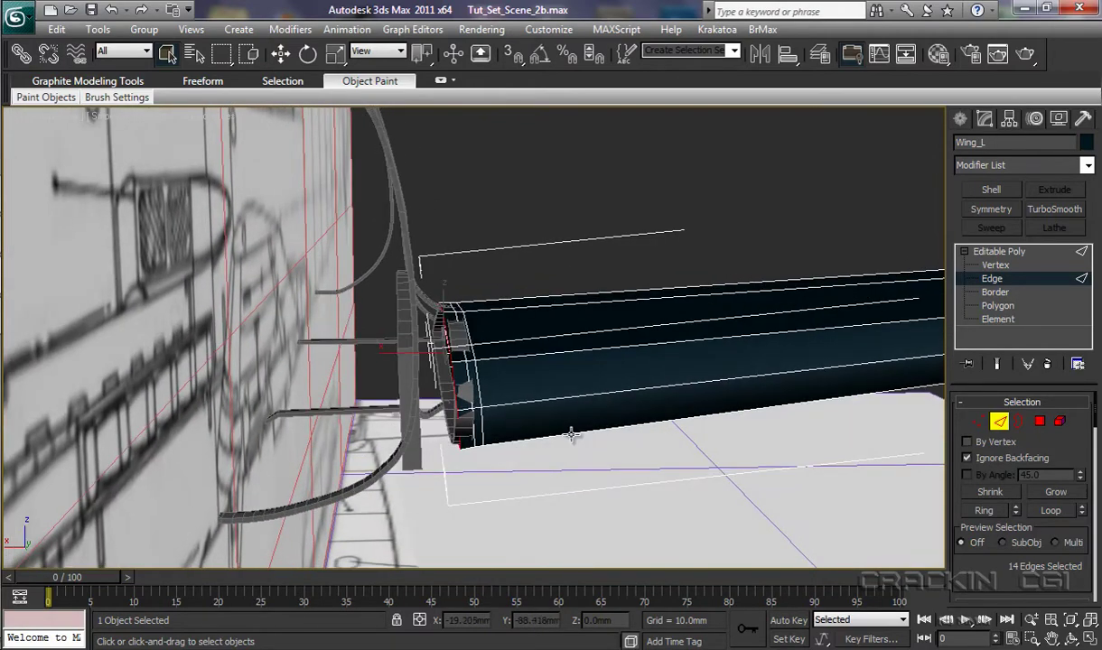
Slide the wing's root edge loop inward toward the fuselage frame and turn on see-through display.
{"action": "key", "text": "w"}
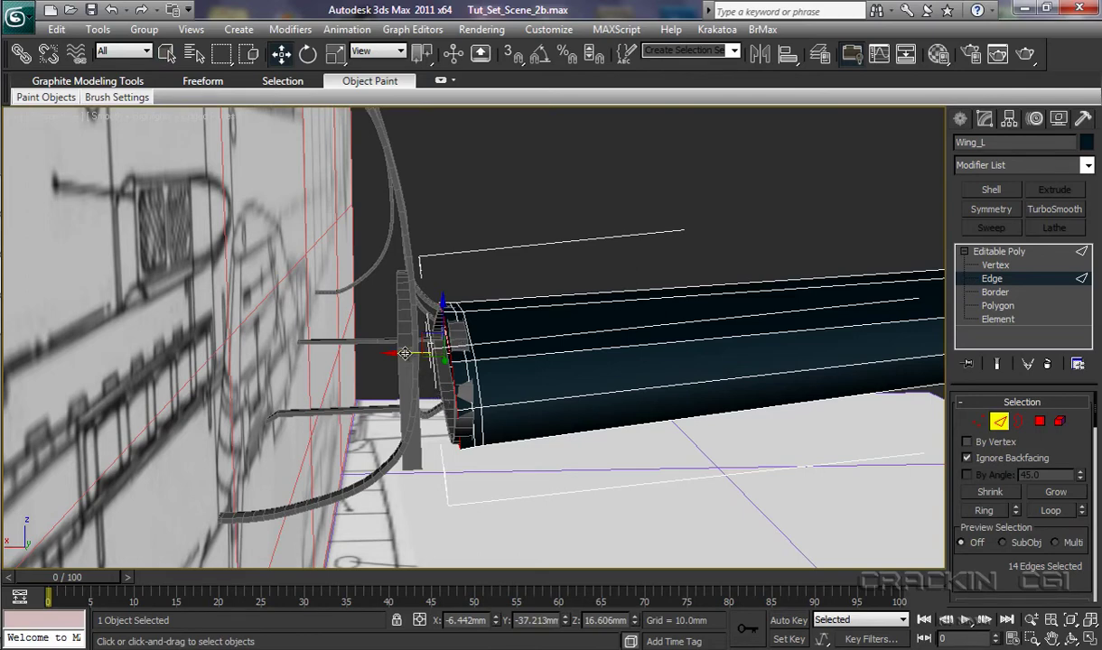
{"action": "left_click_drag", "start_coordinate": [405, 353], "coordinate": [387, 357]}
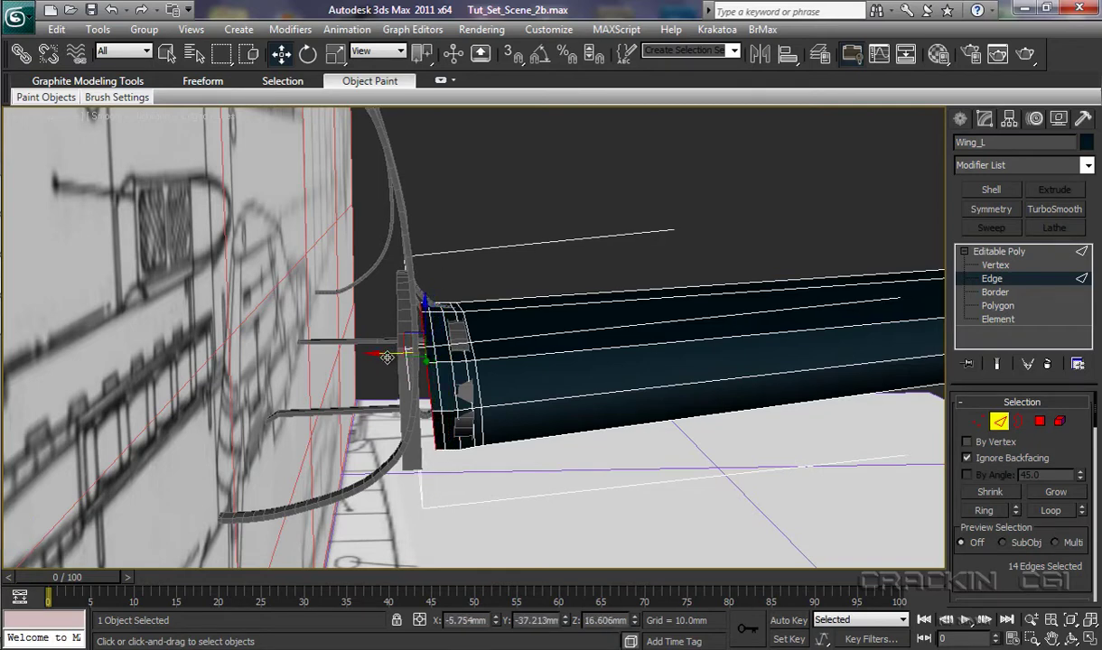
{"action": "left_click_drag", "start_coordinate": [384, 355], "coordinate": [373, 356]}
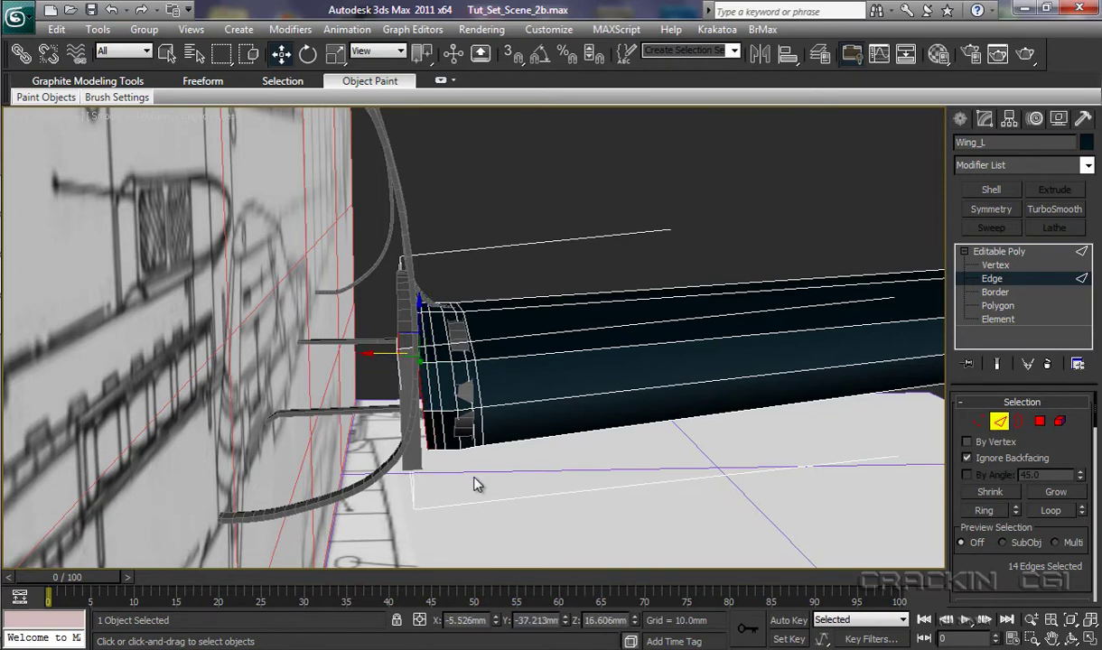
{"action": "key", "text": "alt+x"}
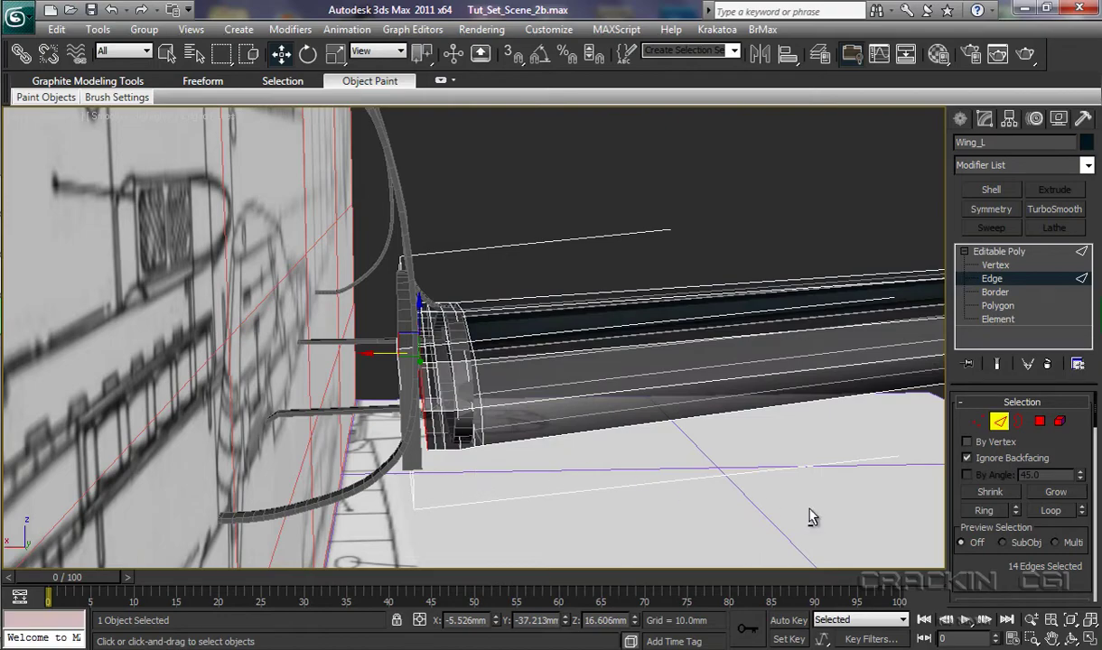
{"action": "middle_click_drag", "start_coordinate": [748, 494], "coordinate": [695, 520], "text": "alt"}
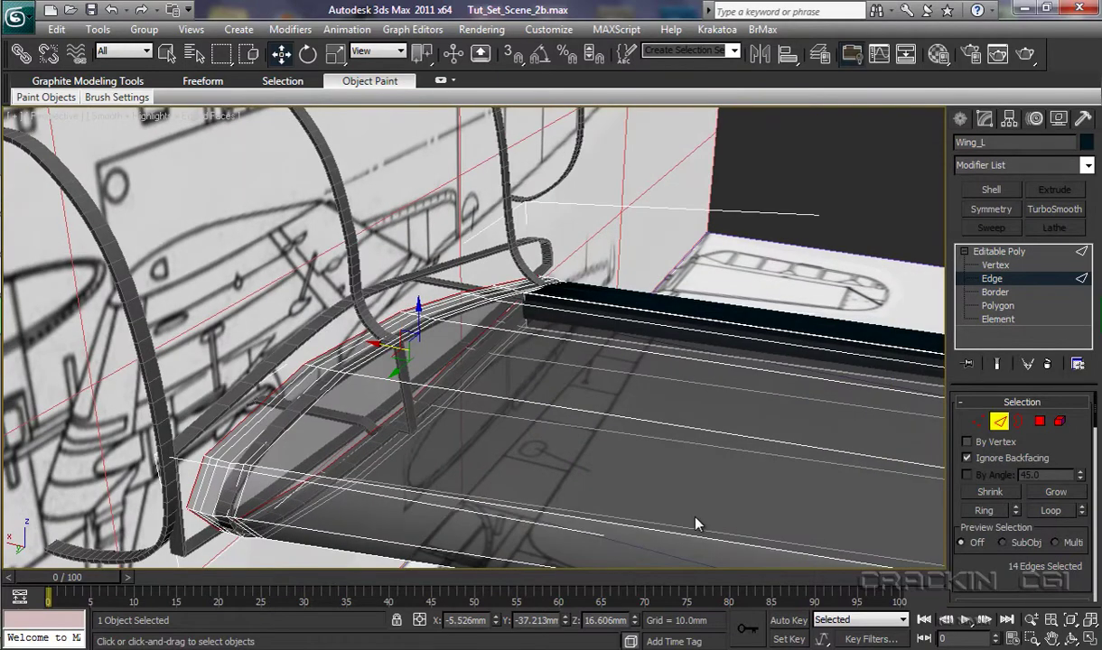
At Vertex level, raise the first root-edge vertex toward the fuselage frame.
{"action": "left_click", "coordinate": [995, 266]}
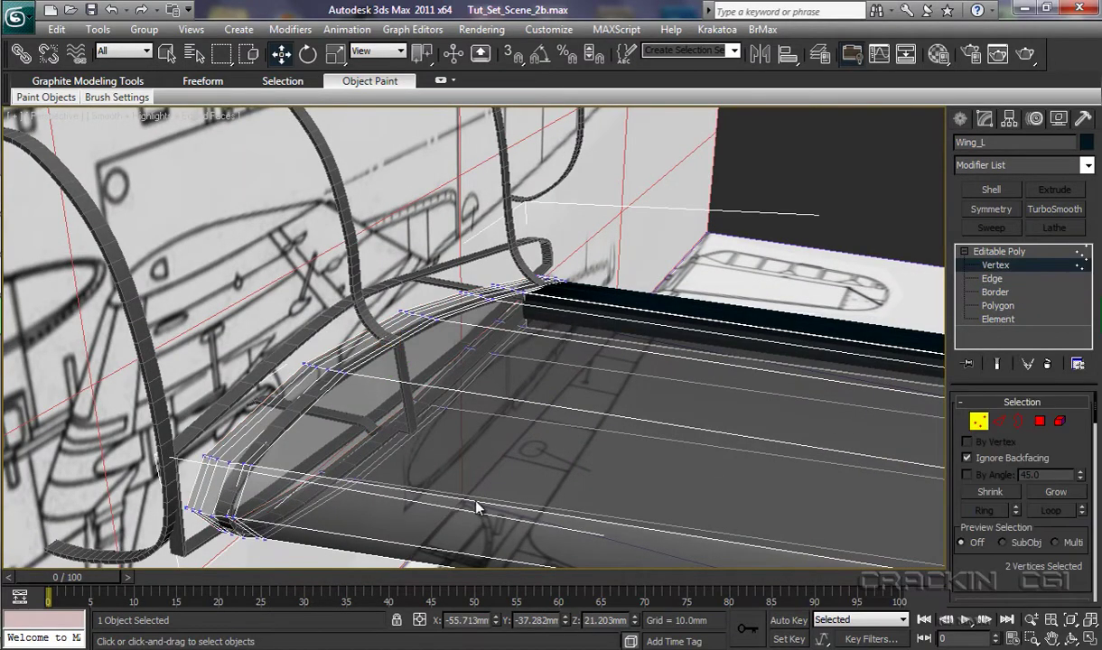
{"action": "middle_click_drag", "start_coordinate": [407, 483], "coordinate": [494, 415], "text": "alt"}
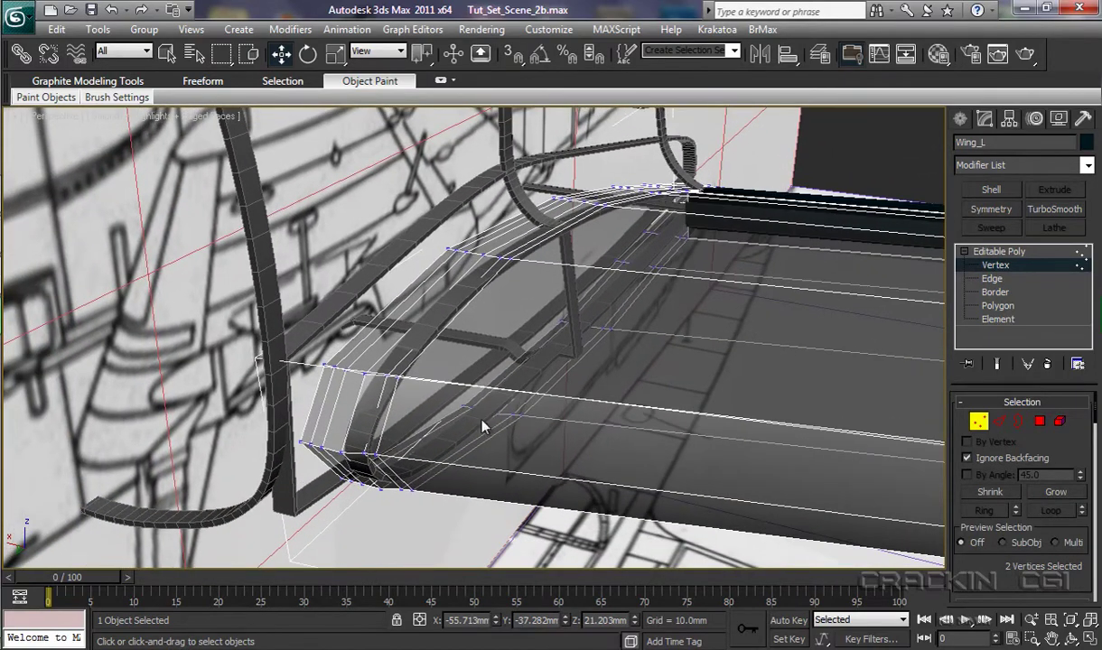
{"action": "left_click", "coordinate": [324, 365]}
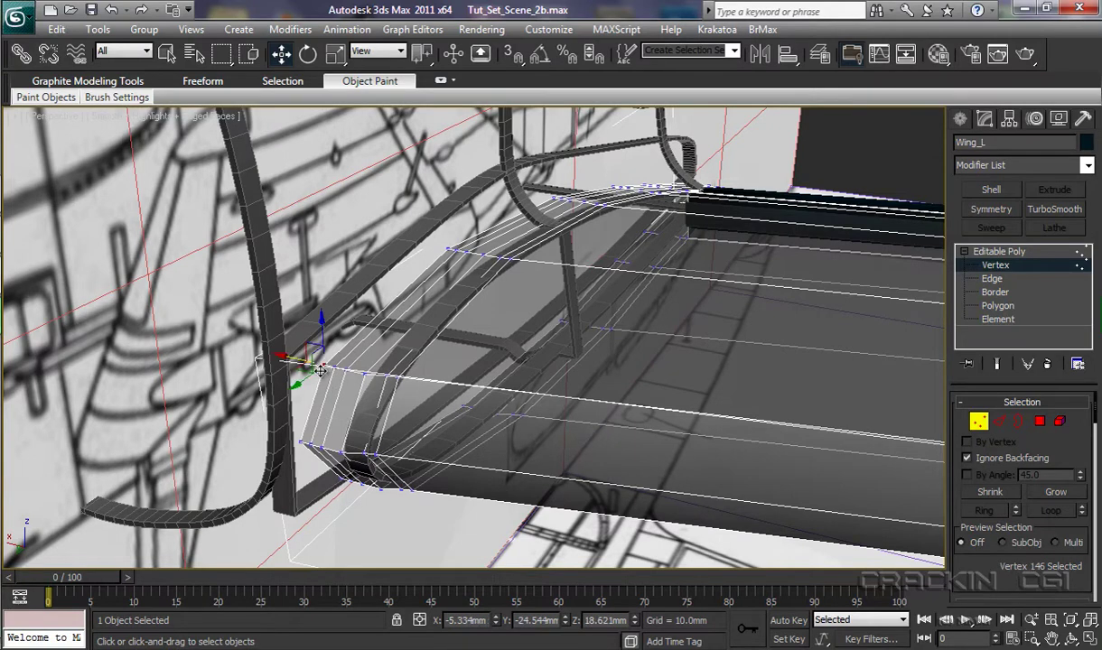
{"action": "left_click_drag", "start_coordinate": [321, 324], "coordinate": [286, 330]}
Raise two more root vertices near the frame top and shift them sideways onto the frame curve.
{"action": "left_click", "coordinate": [446, 248], "text": "ctrl"}
{"action": "left_click_drag", "start_coordinate": [446, 202], "coordinate": [452, 166]}
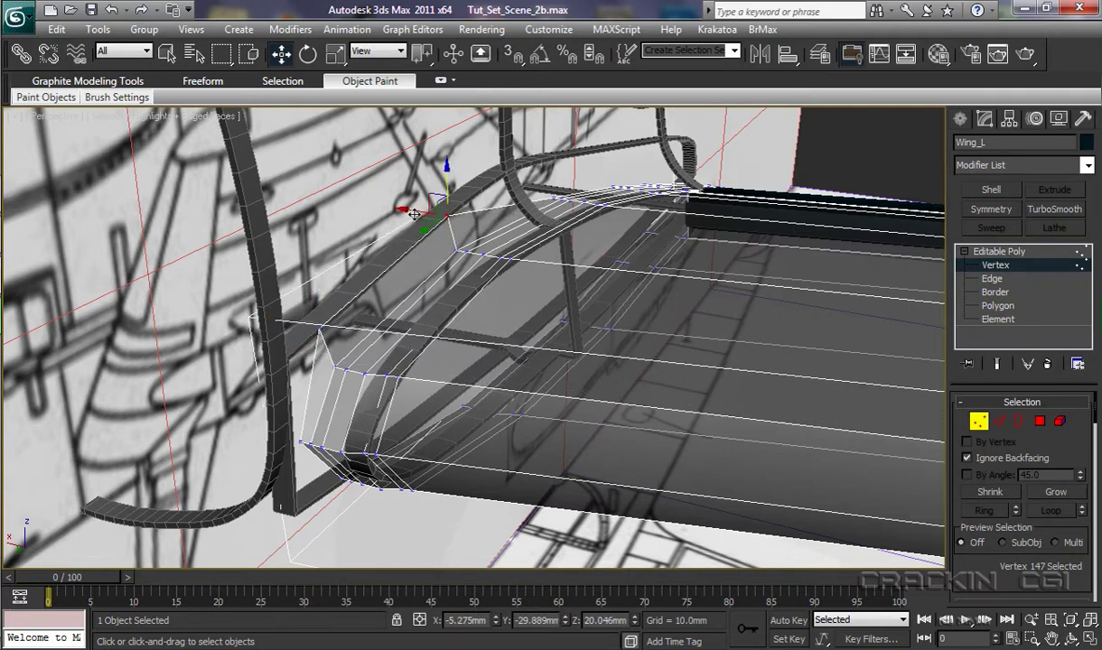
{"action": "left_click_drag", "start_coordinate": [413, 212], "coordinate": [409, 210]}
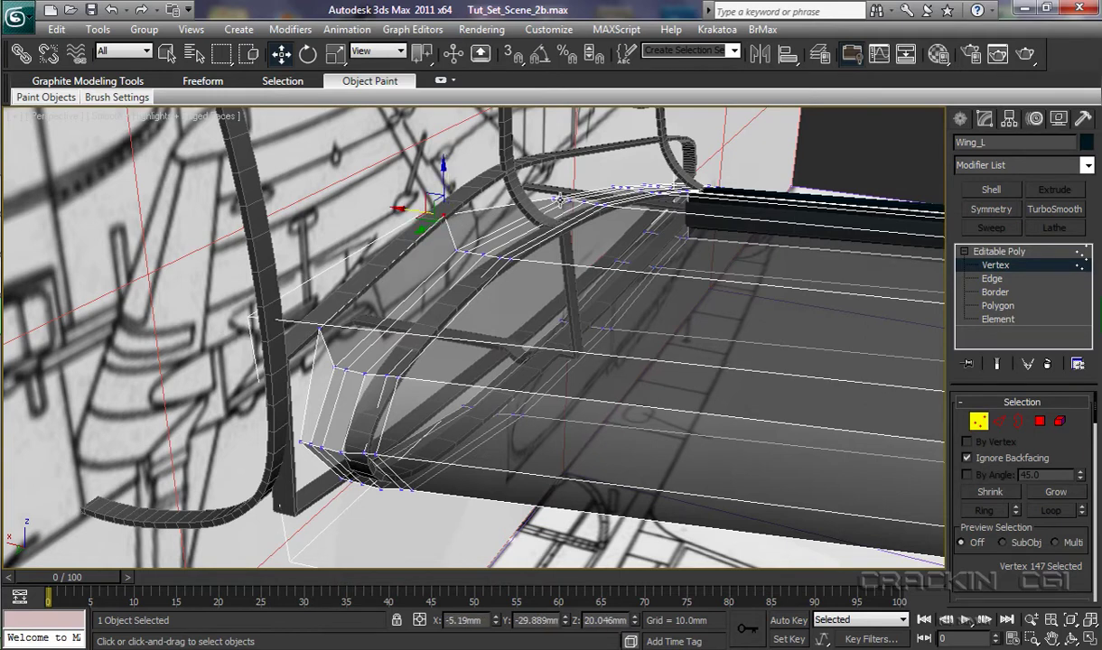
{"action": "left_click", "coordinate": [553, 196], "text": "ctrl"}
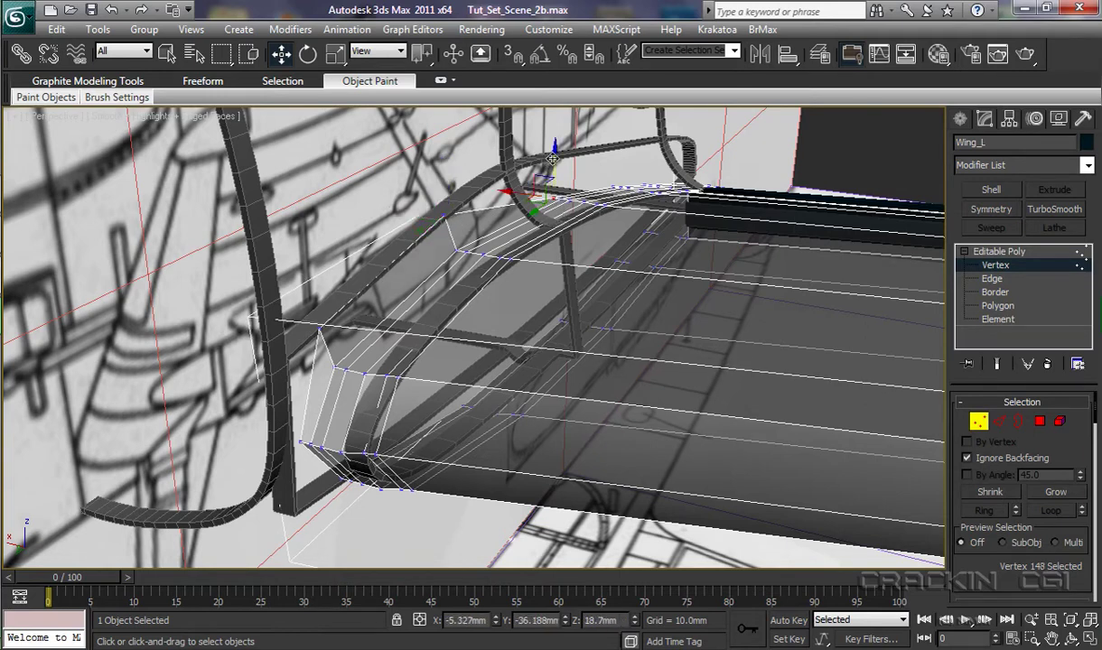
{"action": "left_click_drag", "start_coordinate": [554, 147], "coordinate": [535, 109]}
{"action": "left_click_drag", "start_coordinate": [502, 148], "coordinate": [509, 151]}
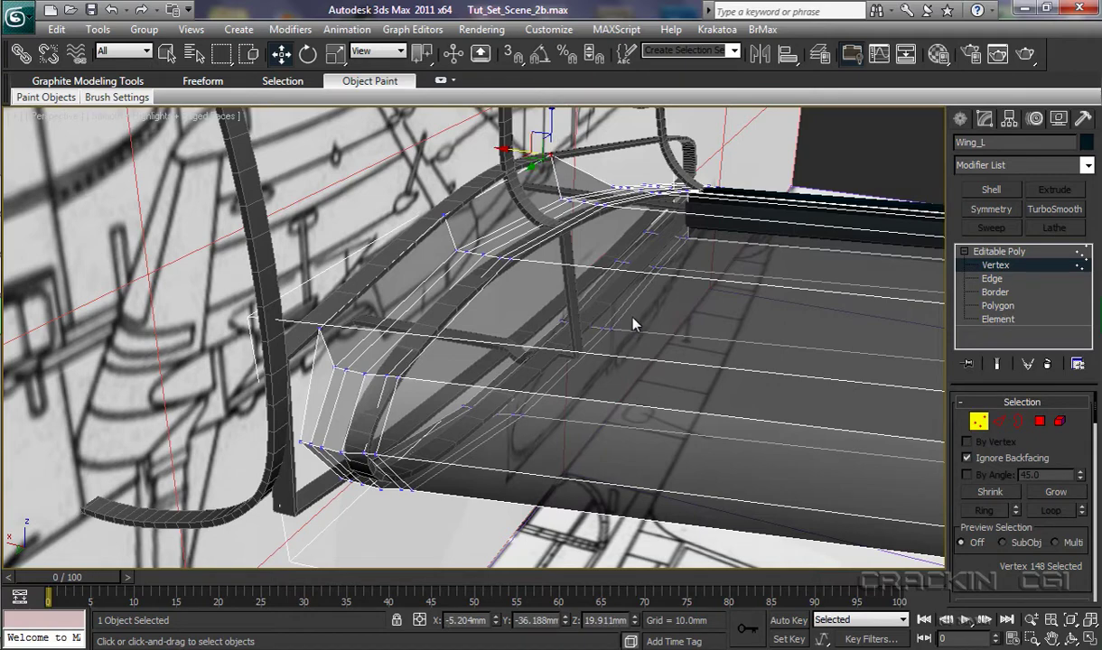
Lift two more root vertices up along the fuselage frame, fine-tuning their height.
{"action": "scroll", "coordinate": [637, 318], "scroll_direction": "down", "scroll_amount": 3}
{"action": "middle_click_drag", "start_coordinate": [656, 285], "coordinate": [552, 365], "text": "alt"}
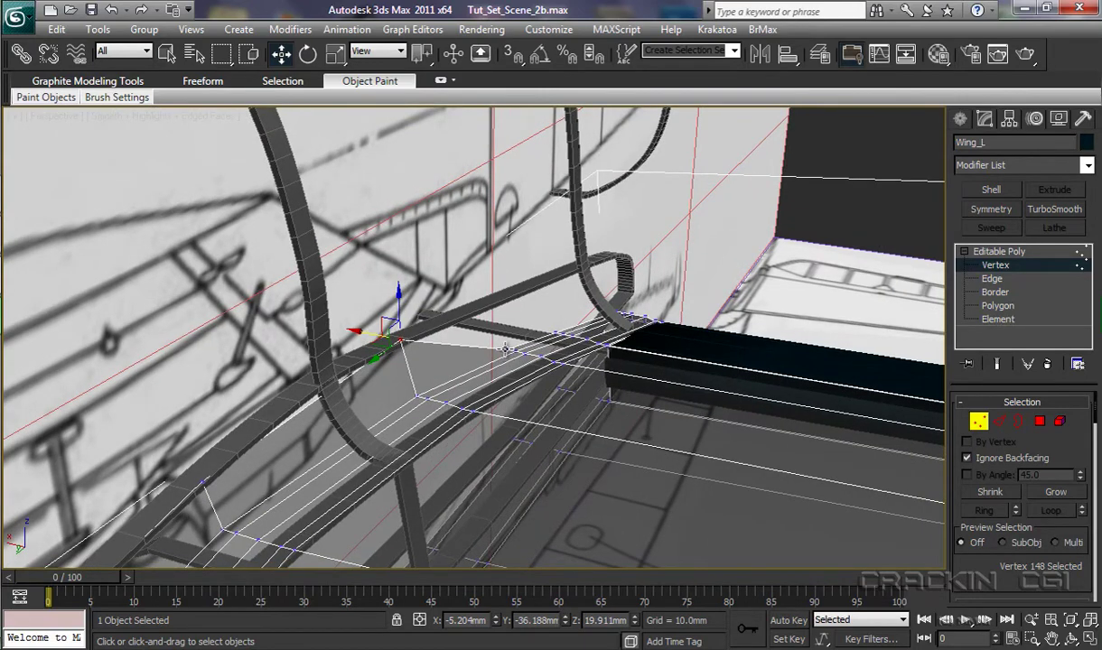
{"action": "left_click_drag", "start_coordinate": [504, 349], "coordinate": [516, 258]}
{"action": "left_click_drag", "start_coordinate": [475, 347], "coordinate": [451, 297]}
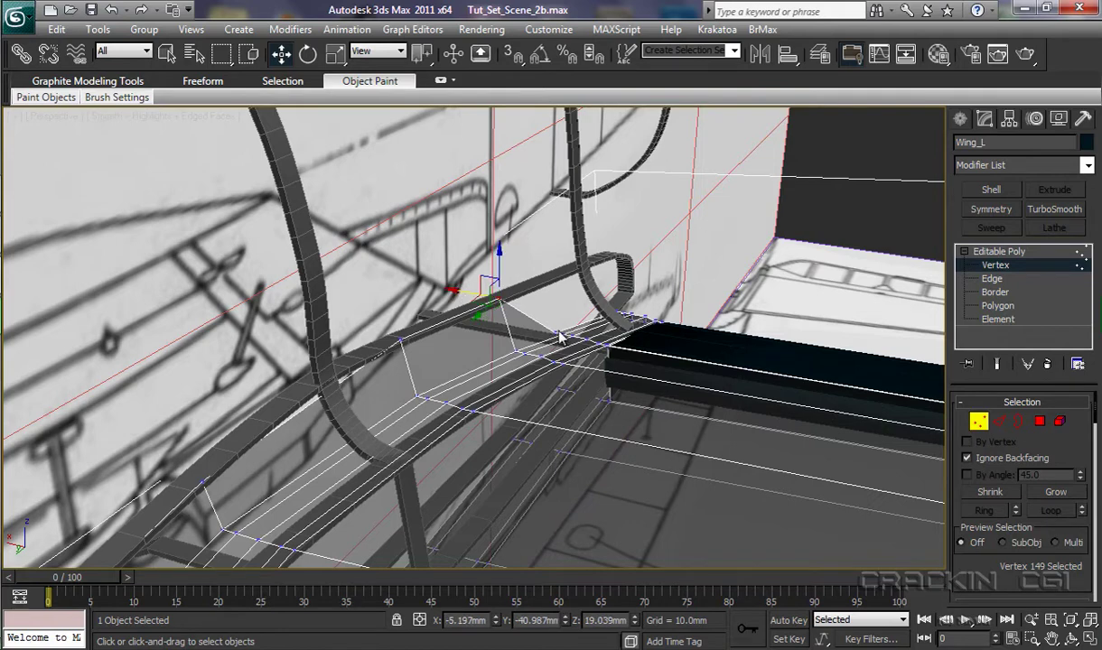
{"action": "left_click", "coordinate": [554, 331]}
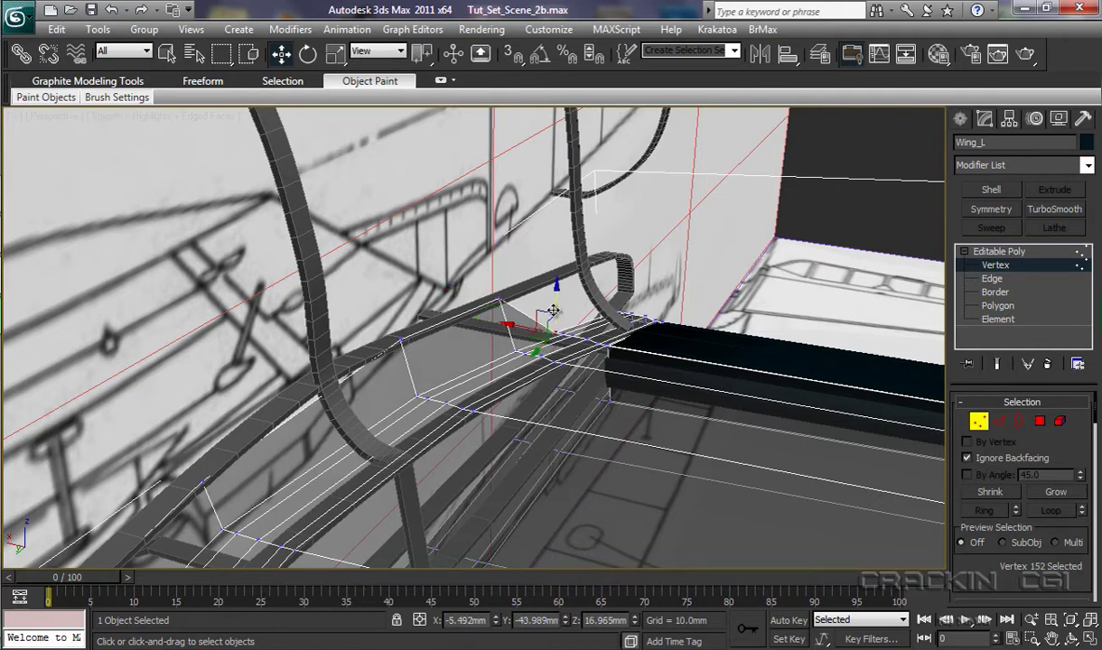
{"action": "left_click_drag", "start_coordinate": [558, 301], "coordinate": [504, 275]}
{"action": "left_click_drag", "start_coordinate": [548, 237], "coordinate": [546, 240]}
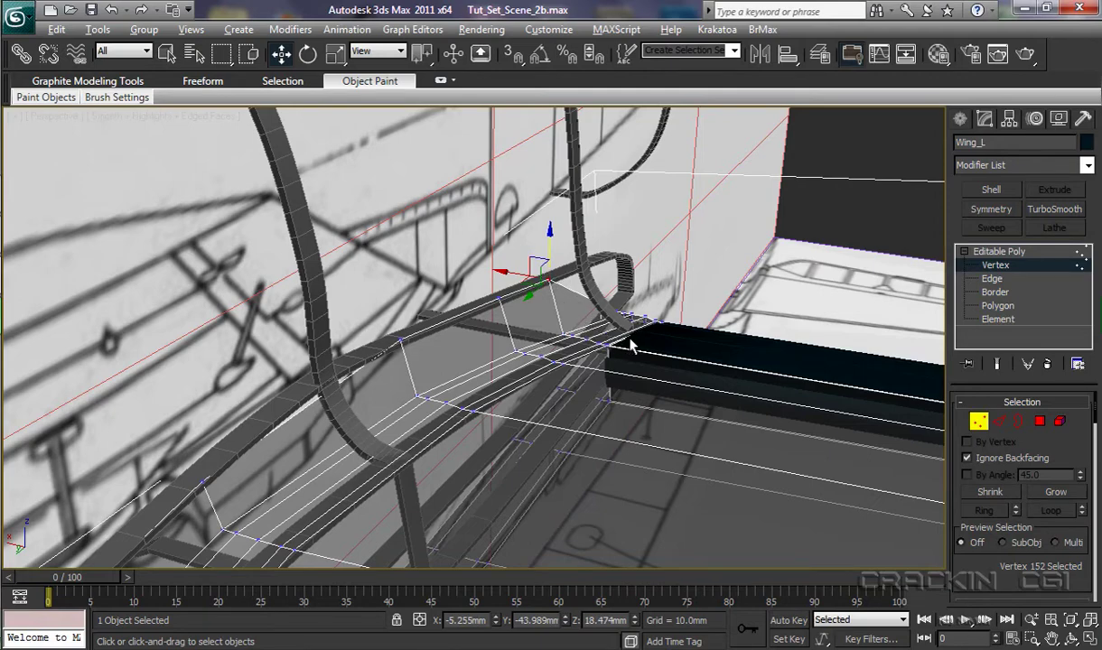
Raise the vertices at the root's lower trailing end and settle them against the bottom of the frame.
{"action": "middle_click_drag", "start_coordinate": [684, 370], "coordinate": [488, 352], "text": "alt"}
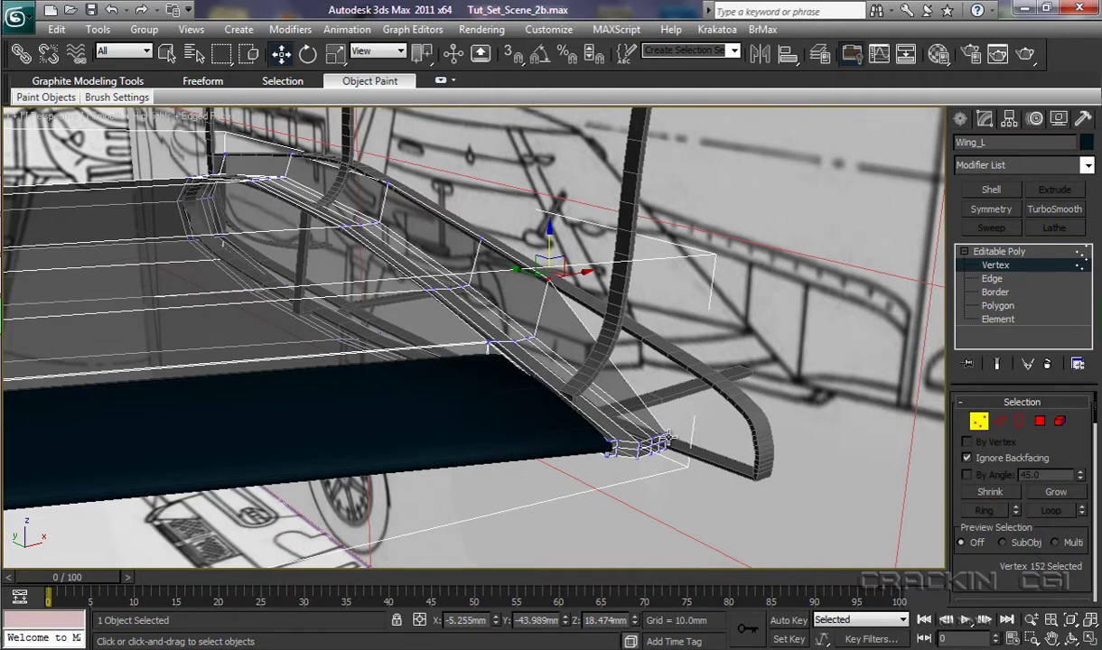
{"action": "left_click", "coordinate": [667, 434]}
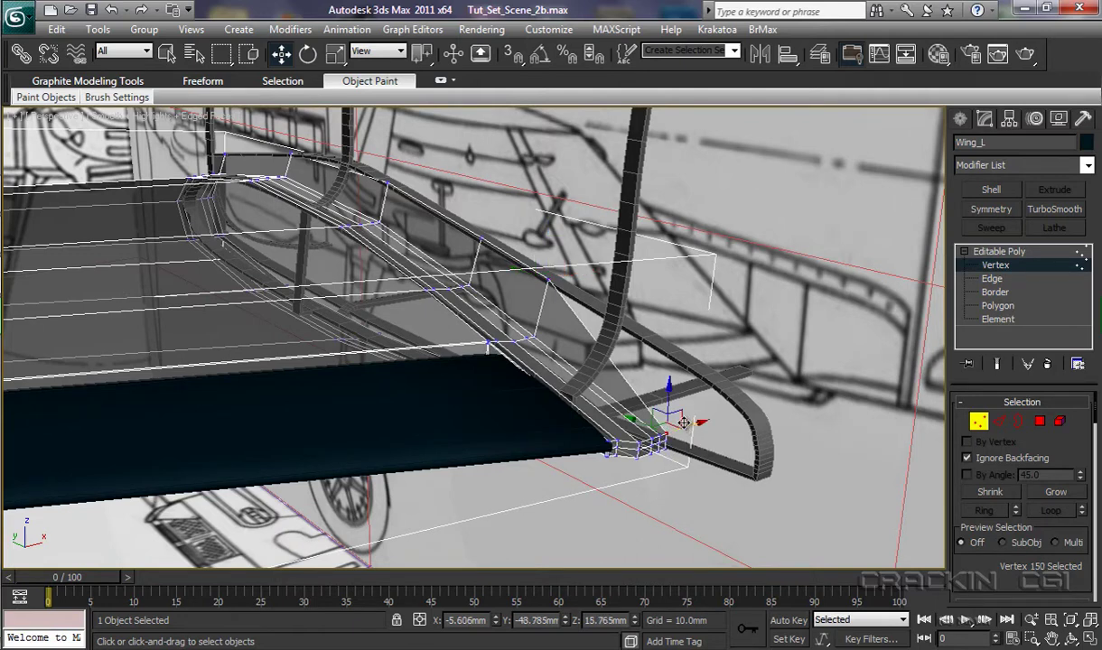
{"action": "left_click_drag", "start_coordinate": [669, 391], "coordinate": [705, 408]}
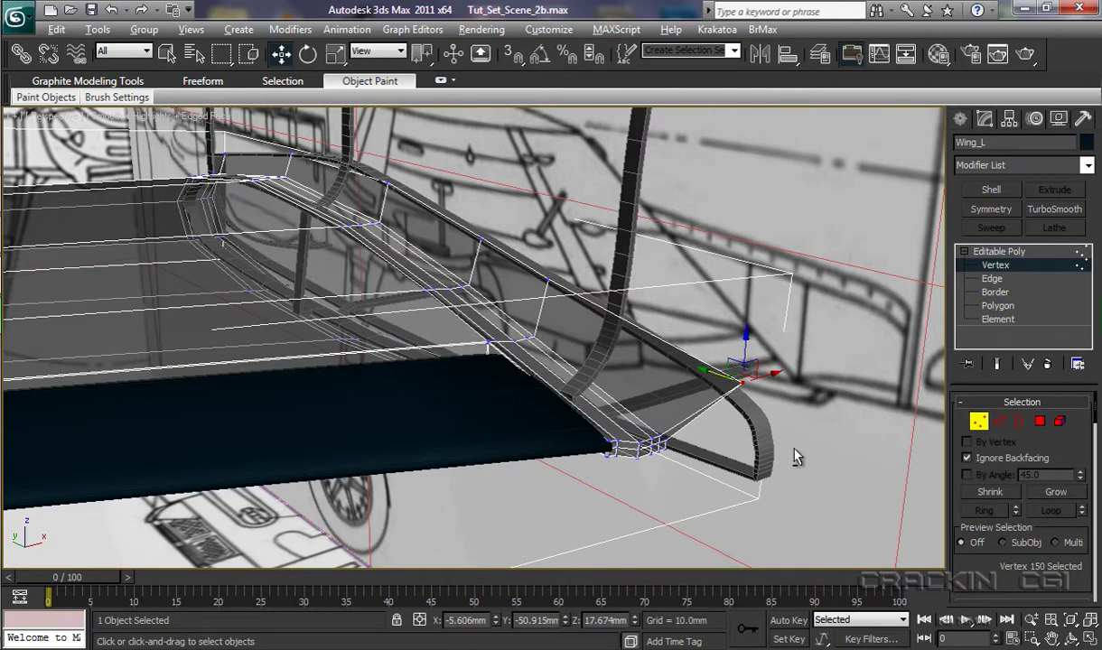
{"action": "middle_click_drag", "start_coordinate": [799, 455], "coordinate": [728, 462], "text": "alt"}
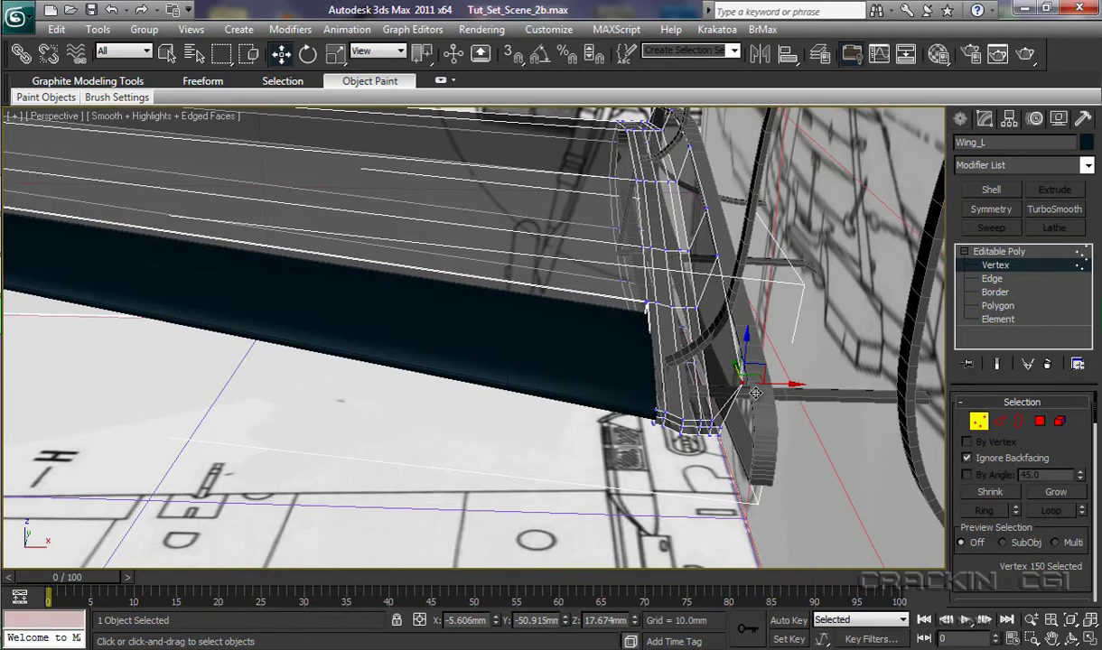
{"action": "left_click_drag", "start_coordinate": [788, 385], "coordinate": [800, 394]}
{"action": "middle_click_drag", "start_coordinate": [792, 440], "coordinate": [853, 424], "text": "alt"}
{"action": "left_click_drag", "start_coordinate": [757, 332], "coordinate": [758, 372]}
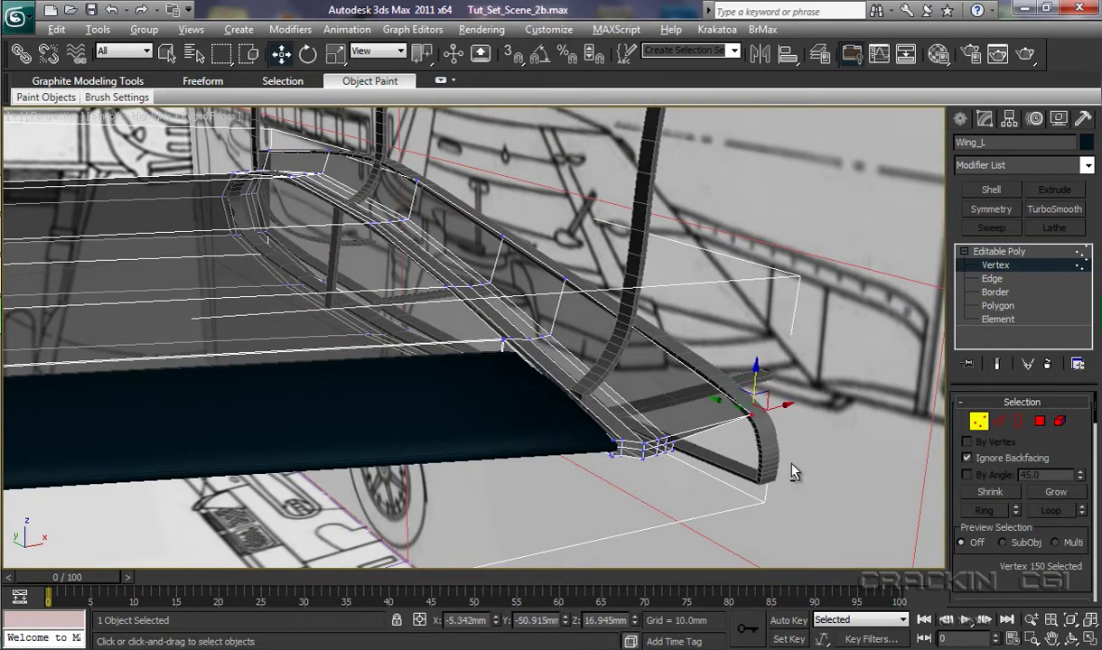
{"action": "middle_click_drag", "start_coordinate": [754, 441], "coordinate": [732, 471], "text": "alt"}
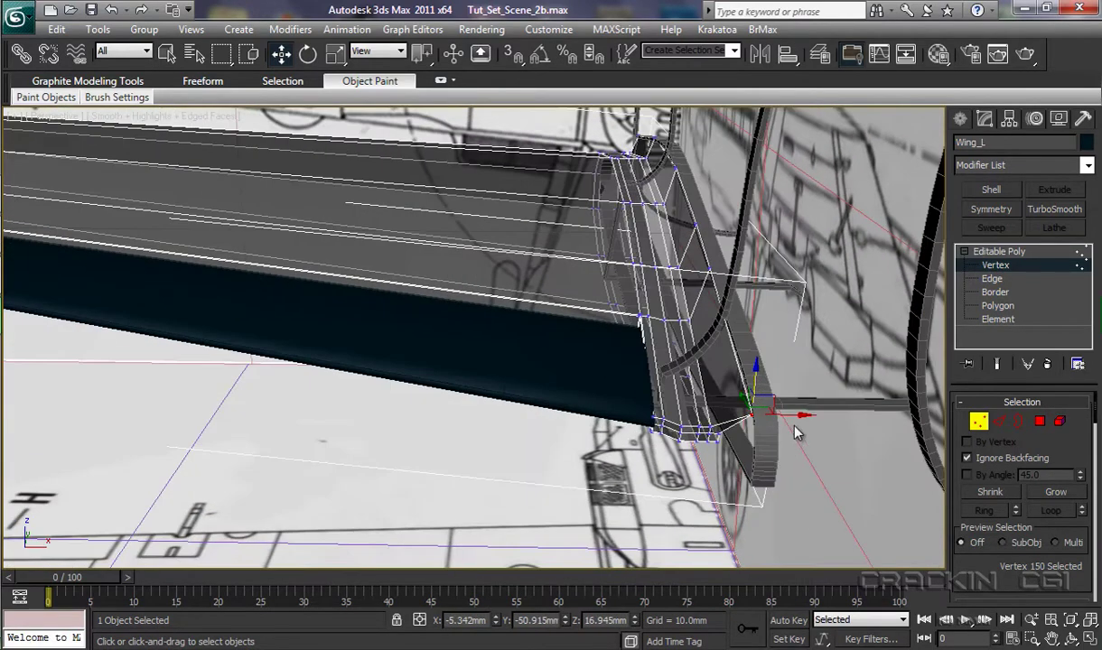
{"action": "left_click_drag", "start_coordinate": [798, 418], "coordinate": [799, 418]}
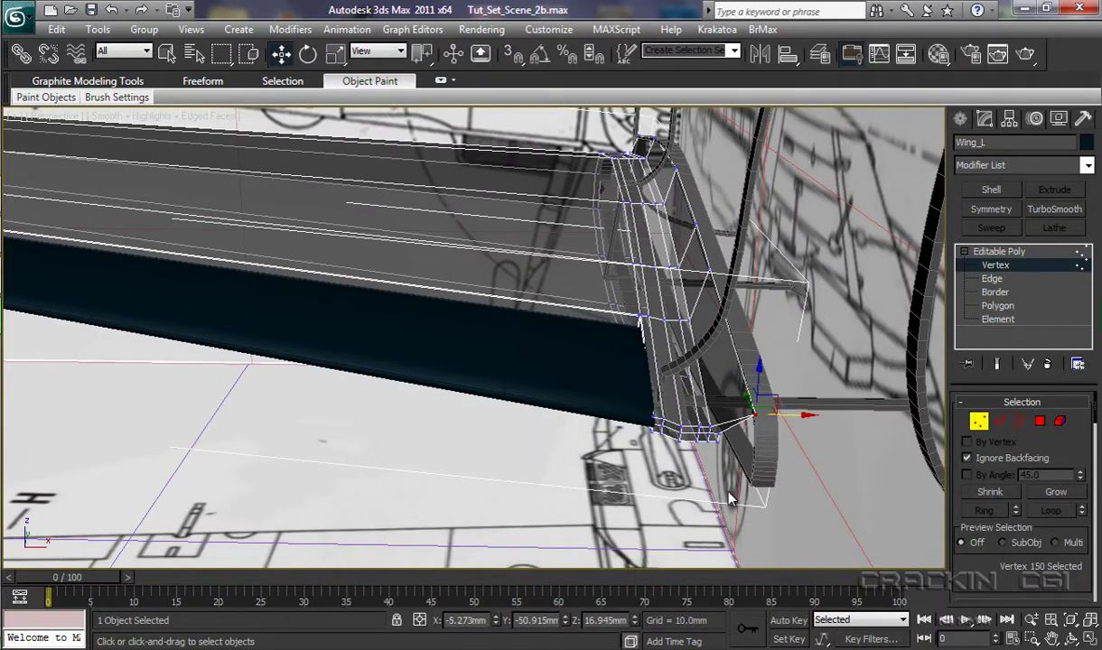
{"action": "middle_click_drag", "start_coordinate": [729, 497], "coordinate": [744, 436], "text": "alt"}
Drop the end vertices from the selection and push the remaining root vertices outward toward the frame.
{"action": "left_click_drag", "start_coordinate": [772, 397], "coordinate": [704, 502], "text": "alt"}
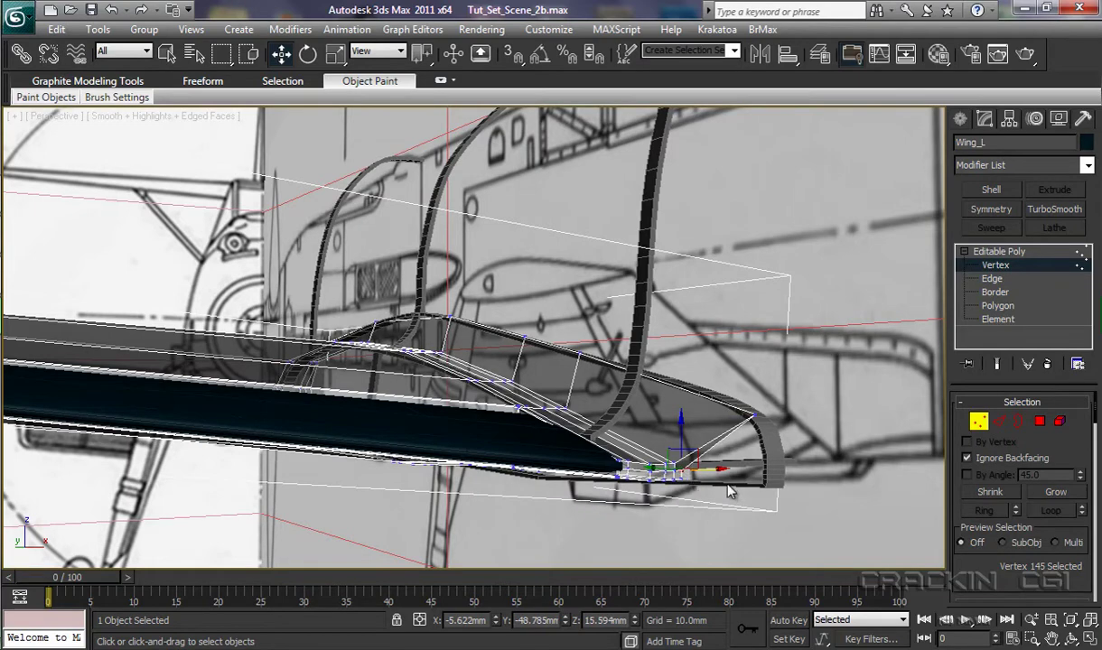
{"action": "middle_click_drag", "start_coordinate": [696, 526], "coordinate": [750, 541], "text": "alt"}
{"action": "left_click_drag", "start_coordinate": [640, 466], "coordinate": [738, 504]}
{"action": "middle_click_drag", "start_coordinate": [738, 504], "coordinate": [635, 484], "text": "alt"}
{"action": "left_click_drag", "start_coordinate": [811, 481], "coordinate": [836, 488]}
{"action": "middle_click_drag", "start_coordinate": [813, 517], "coordinate": [892, 526], "text": "alt"}
{"action": "left_click_drag", "start_coordinate": [748, 475], "coordinate": [762, 506]}
{"action": "middle_click_drag", "start_coordinate": [762, 506], "coordinate": [731, 511], "text": "alt"}
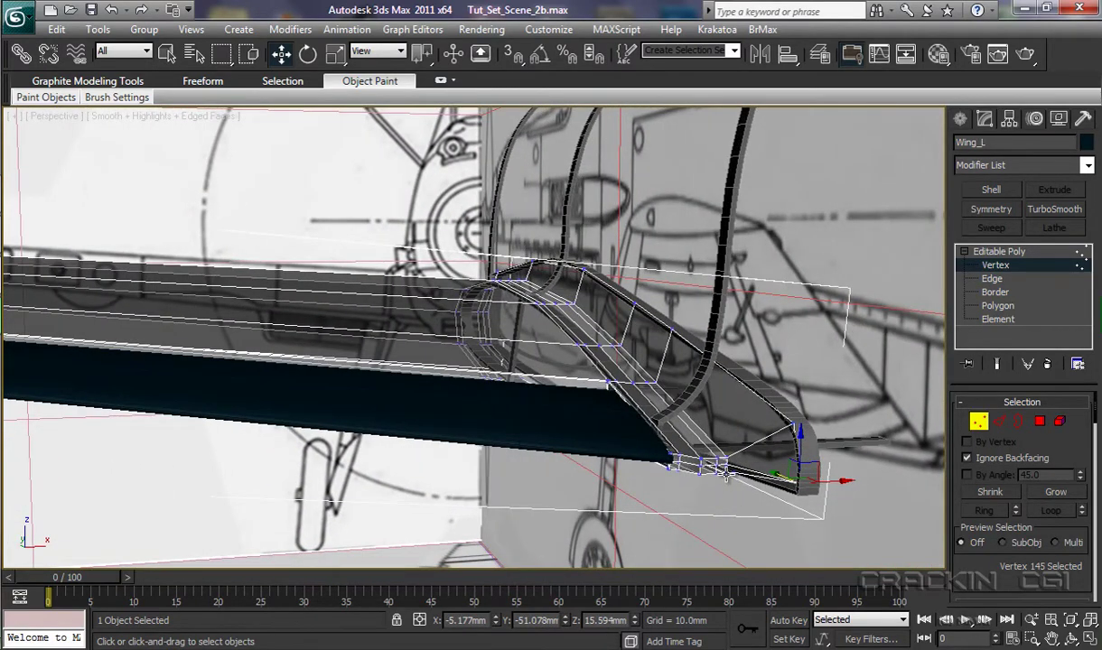
Narrow the selection to fewer trailing root vertices and nudge them slightly inward.
{"action": "left_click_drag", "start_coordinate": [726, 479], "coordinate": [732, 510], "text": "alt"}
{"action": "middle_click_drag", "start_coordinate": [725, 524], "coordinate": [771, 510], "text": "alt"}
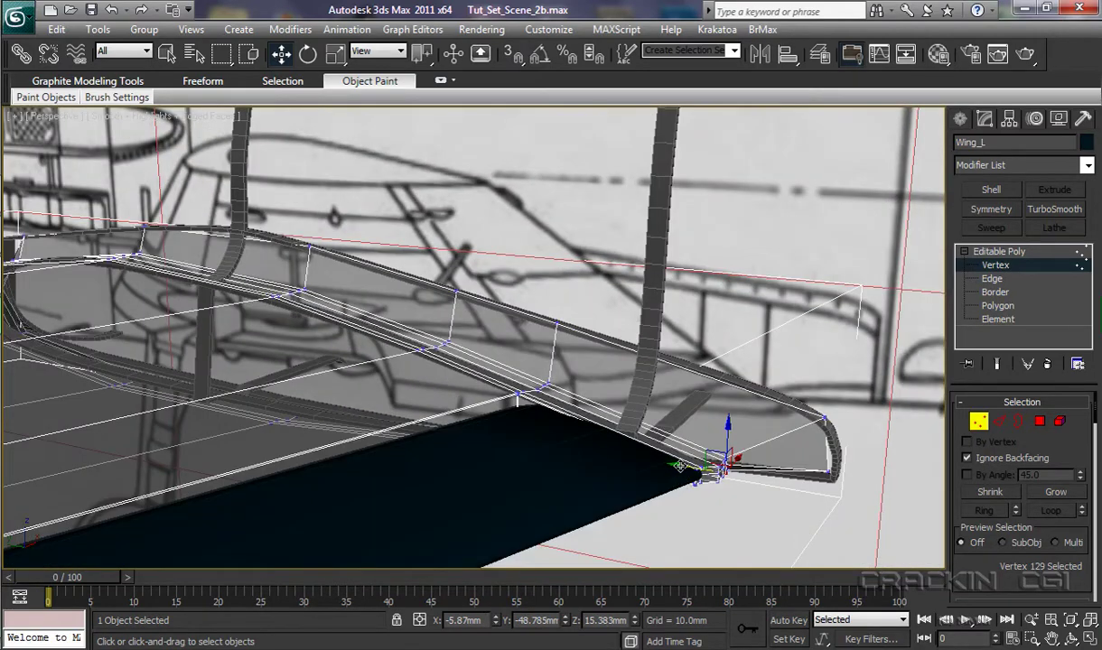
{"action": "mouse_move", "coordinate": [679, 466]}
{"action": "left_mouse_down"}
{"action": "mouse_move", "coordinate": [745, 475]}
{"action": "mouse_move", "coordinate": [688, 474]}
{"action": "left_mouse_up"}
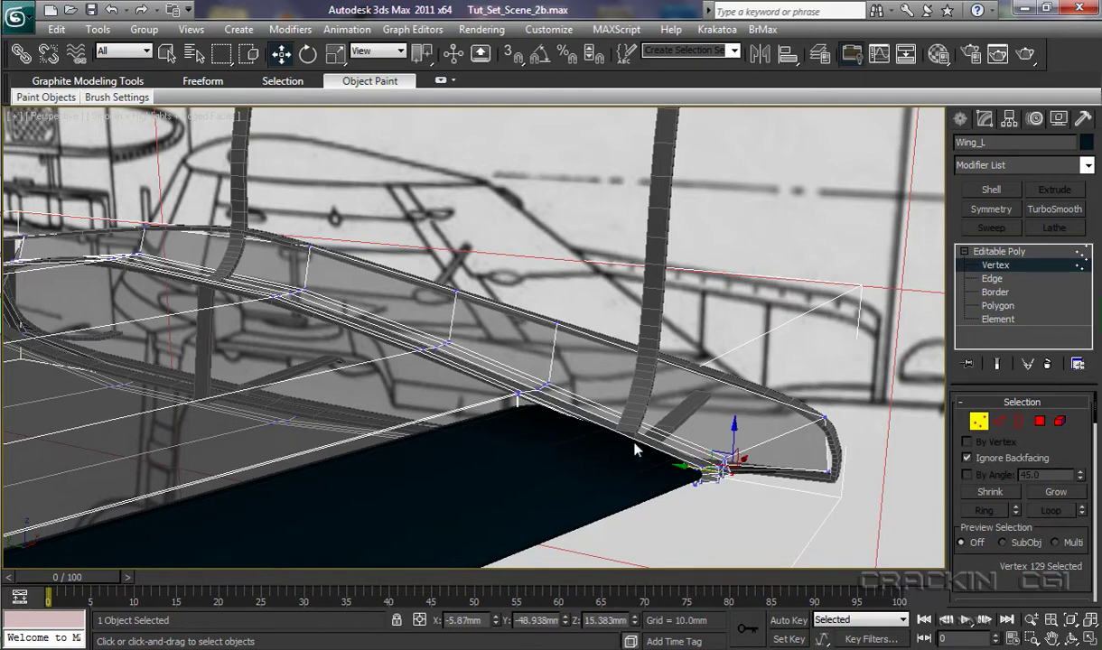
Undo the last vertex move, add more root vertices, and drag them 2.794 mm along Y.
{"action": "left_click", "coordinate": [111, 10]}
{"action": "middle_click_drag", "start_coordinate": [769, 507], "coordinate": [693, 459], "text": "alt"}
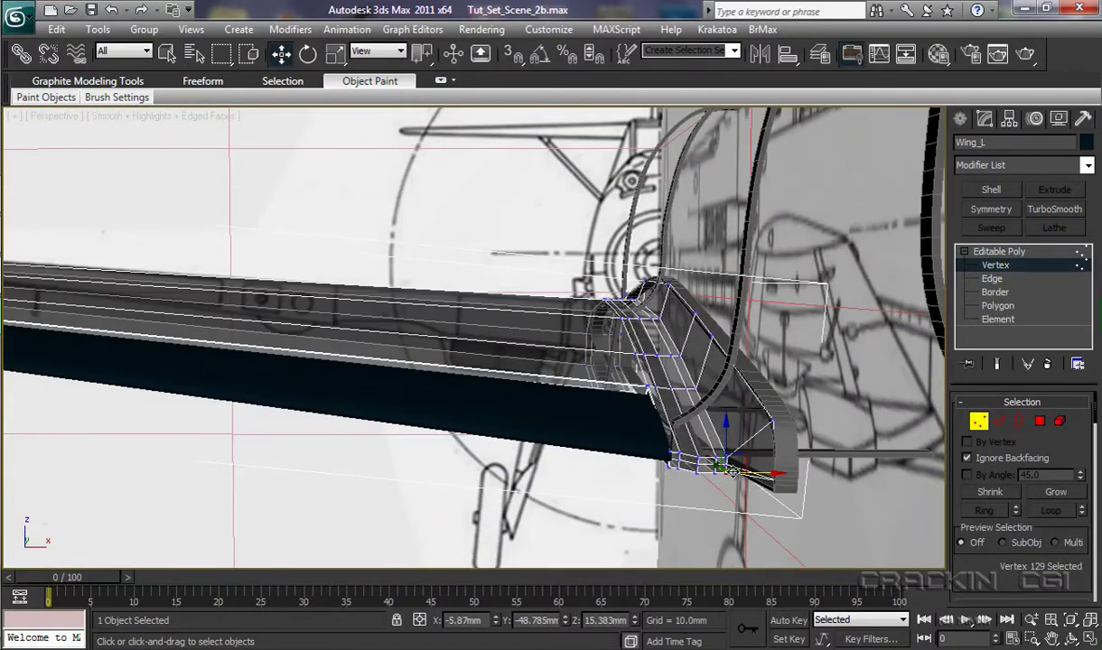
{"action": "left_click_drag", "start_coordinate": [737, 476], "coordinate": [725, 507], "text": "ctrl"}
{"action": "middle_click_drag", "start_coordinate": [723, 503], "coordinate": [755, 519], "text": "alt"}
{"action": "left_click_drag", "start_coordinate": [707, 462], "coordinate": [799, 515]}
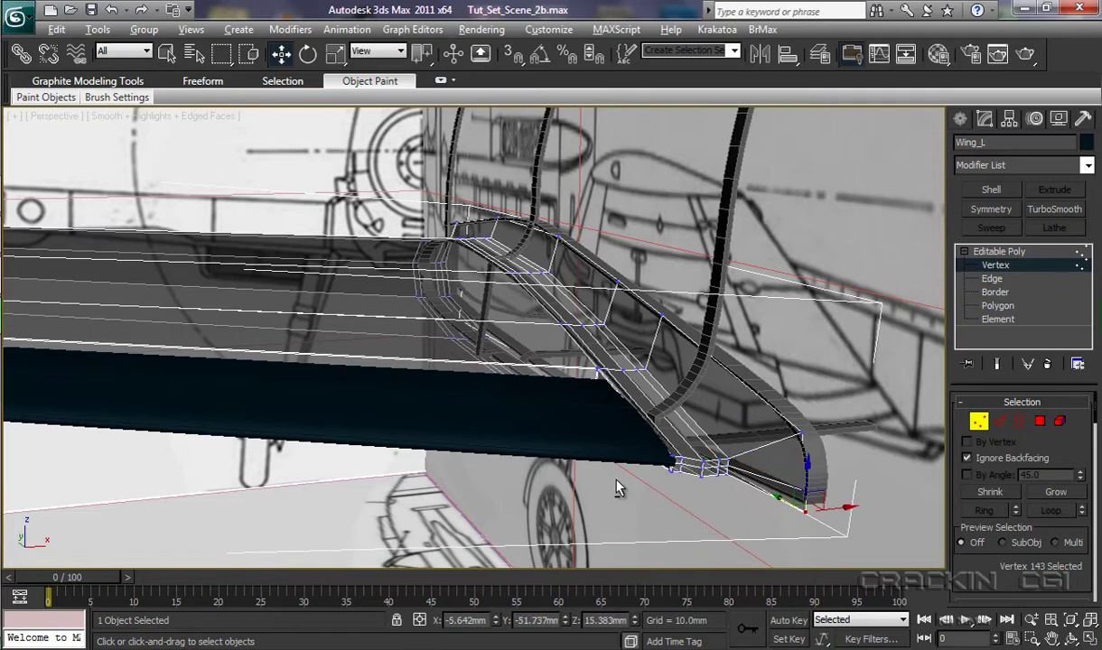
{"action": "middle_click_drag", "start_coordinate": [616, 487], "coordinate": [763, 523], "text": "alt"}
{"action": "mouse_move", "coordinate": [537, 512]}
{"action": "middle_mouse_down", "text": "alt"}
{"action": "mouse_move", "coordinate": [561, 507]}
{"action": "mouse_move", "coordinate": [521, 506]}
{"action": "middle_mouse_up", "text": "alt"}
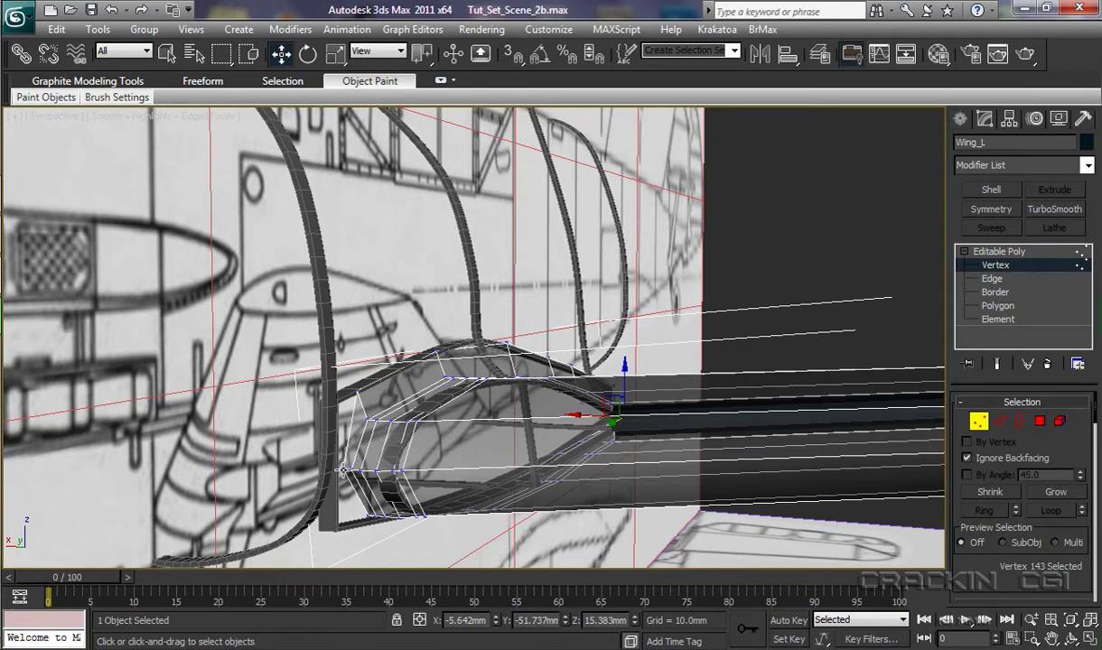
Add a root vertex to the selection and nudge the lower root vertices about 0.13 mm along X.
{"action": "left_click", "coordinate": [343, 471], "text": "ctrl"}
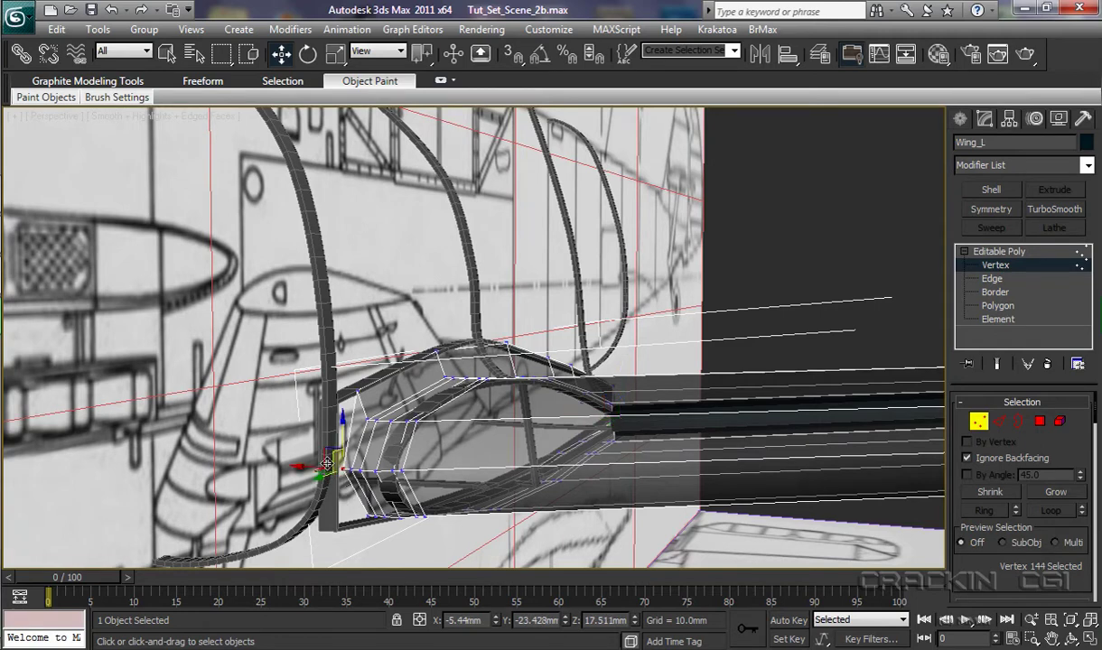
{"action": "left_click_drag", "start_coordinate": [309, 469], "coordinate": [322, 492]}
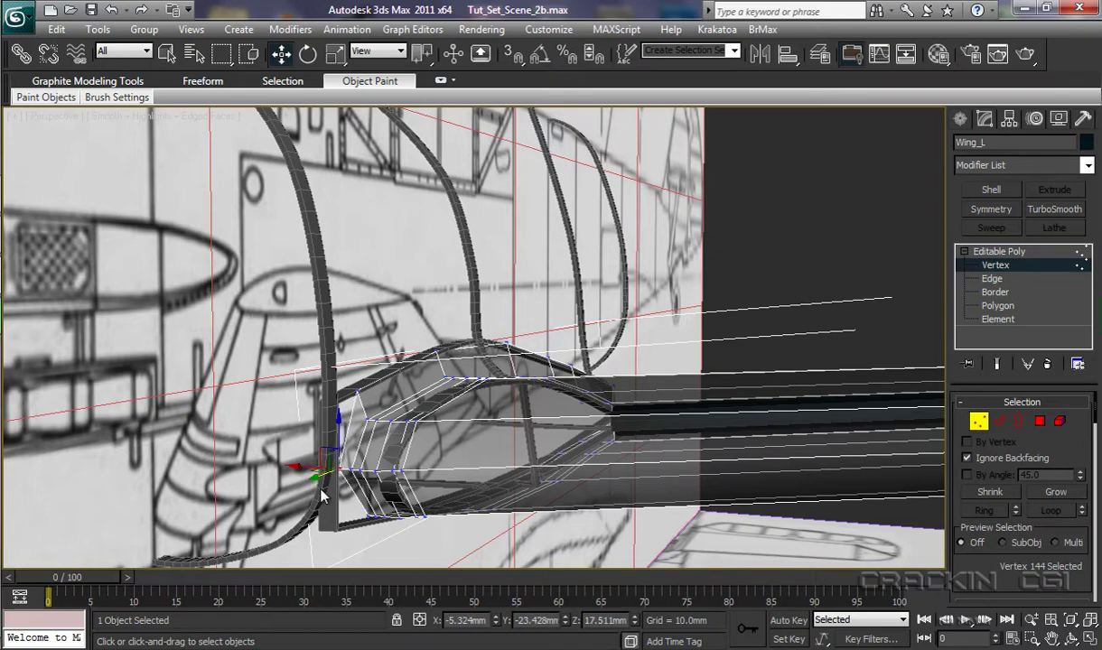
{"action": "middle_click_drag", "start_coordinate": [350, 531], "coordinate": [282, 524], "text": "alt"}
{"action": "left_click_drag", "start_coordinate": [289, 481], "coordinate": [293, 483]}
{"action": "middle_click_drag", "start_coordinate": [316, 514], "coordinate": [402, 552], "text": "alt"}
{"action": "left_click", "coordinate": [369, 537], "text": "alt"}
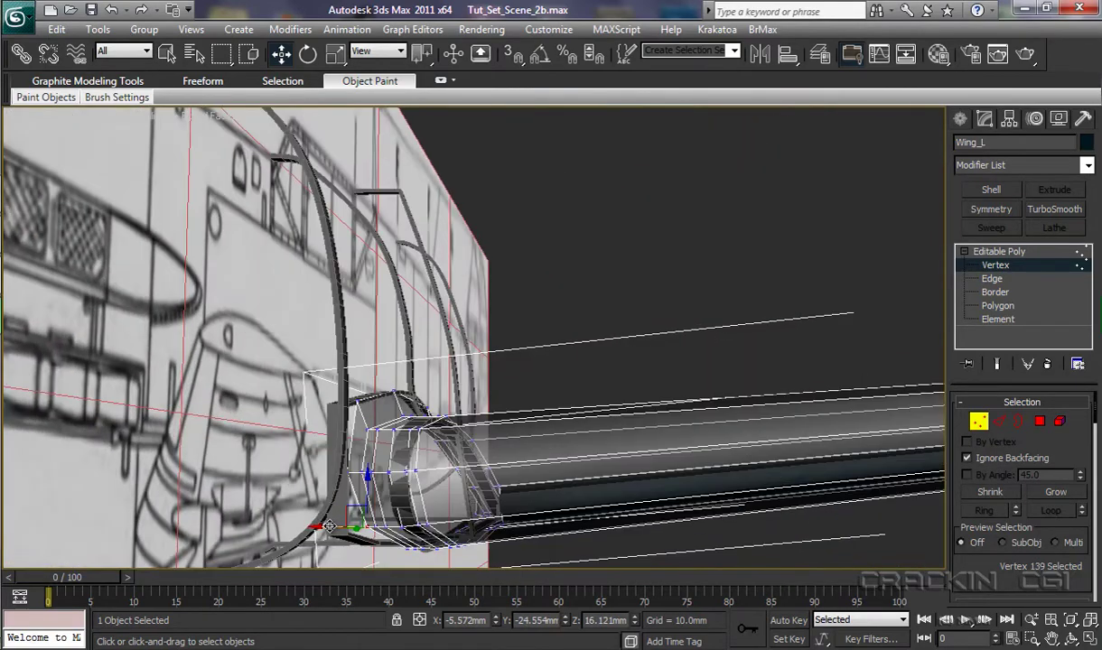
{"action": "left_click_drag", "start_coordinate": [325, 526], "coordinate": [321, 528]}
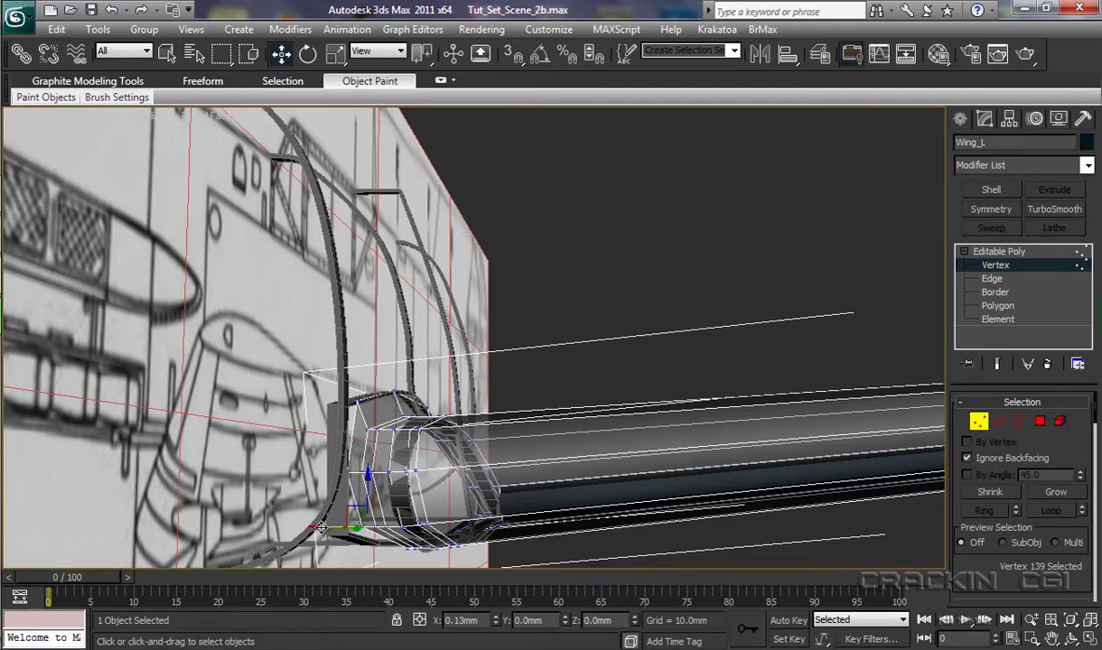
{"action": "middle_click_drag", "start_coordinate": [434, 522], "coordinate": [467, 400], "text": "alt"}
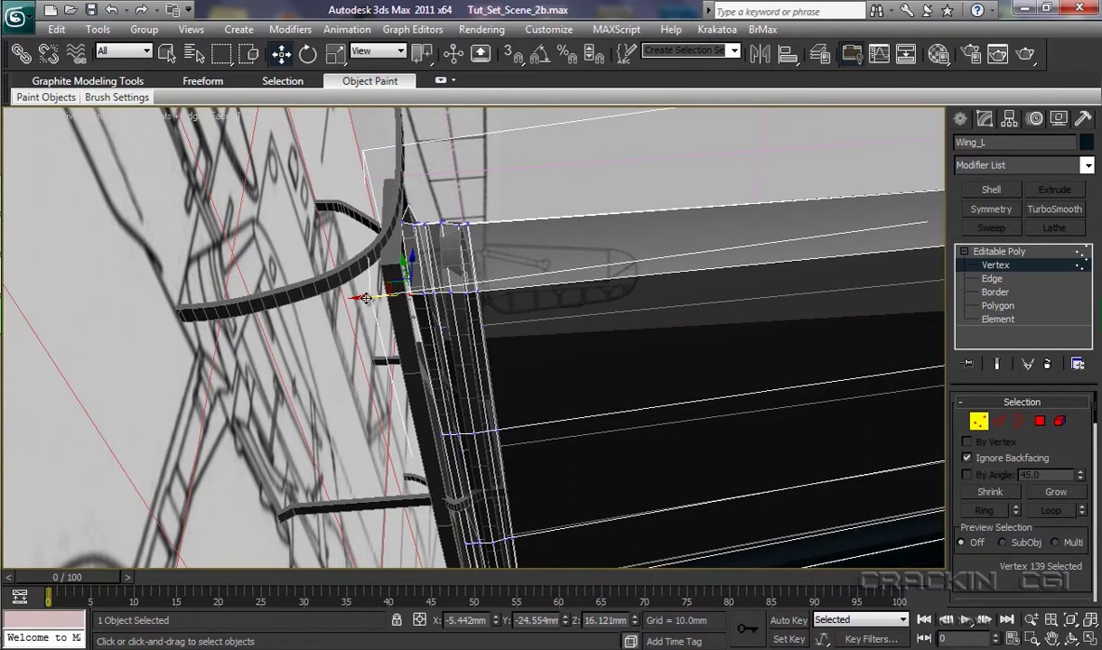
Nudge the selected vertices, then a single root-edge vertex, in along X toward the frame.
{"action": "left_click_drag", "start_coordinate": [361, 298], "coordinate": [351, 299]}
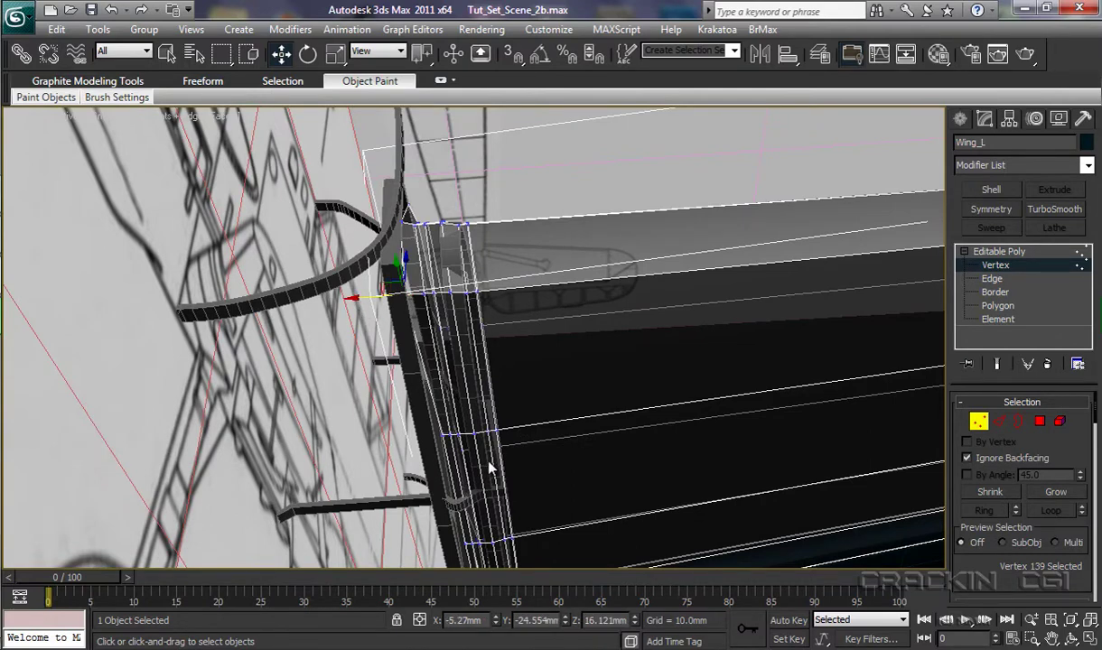
{"action": "middle_click_drag", "start_coordinate": [492, 463], "coordinate": [454, 460], "text": "alt"}
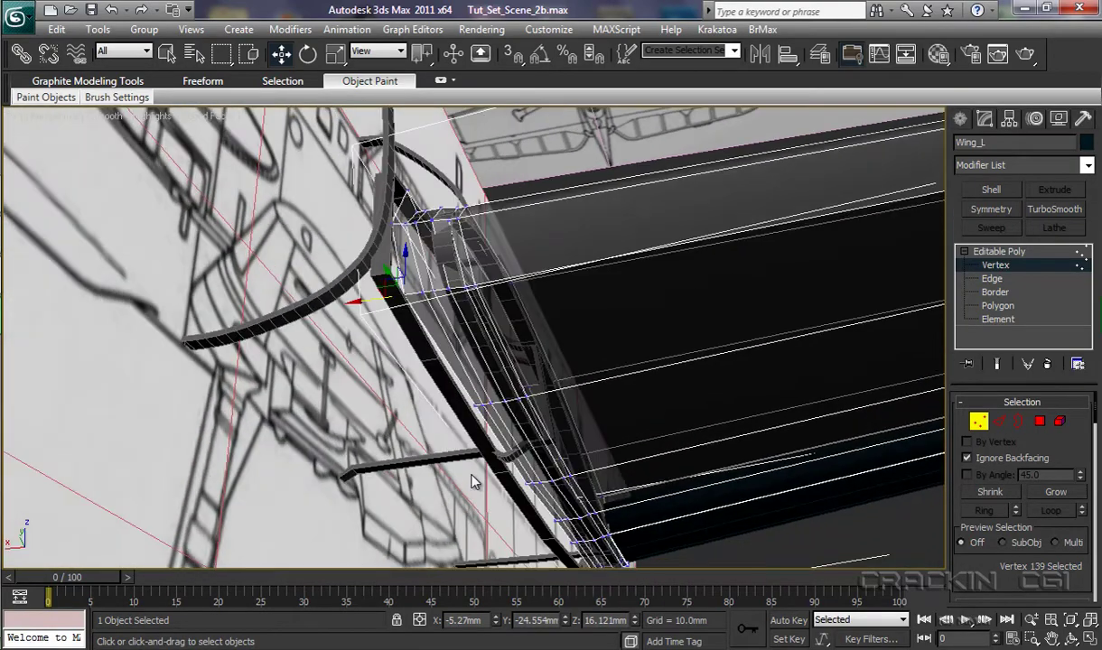
{"action": "left_click", "coordinate": [472, 406], "text": "ctrl"}
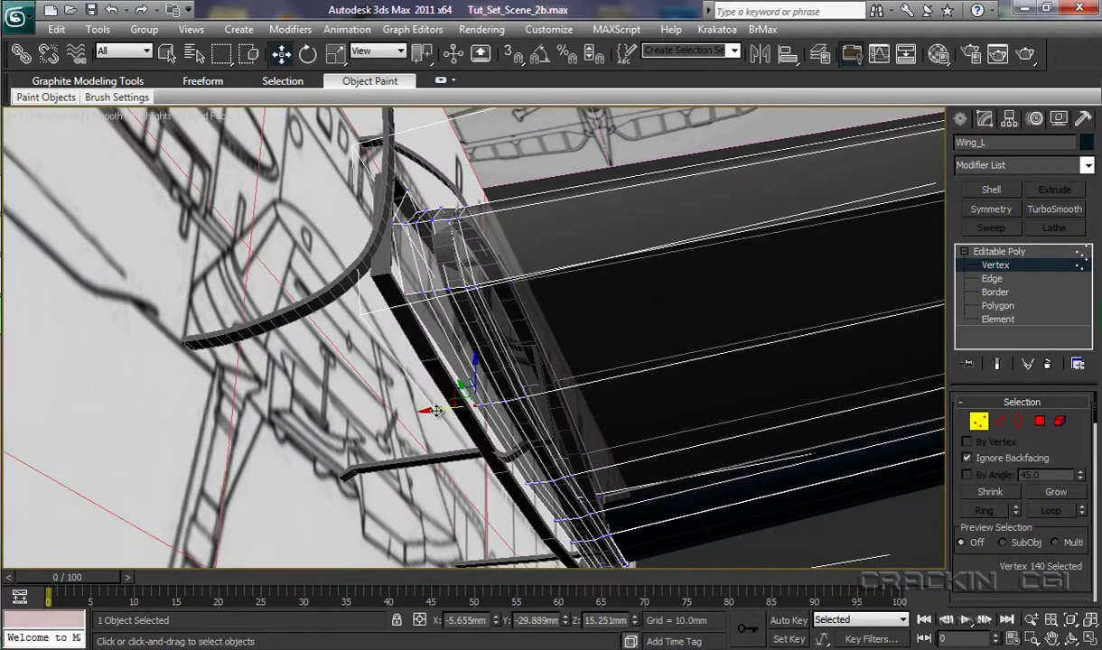
{"action": "left_click_drag", "start_coordinate": [417, 404], "coordinate": [427, 410]}
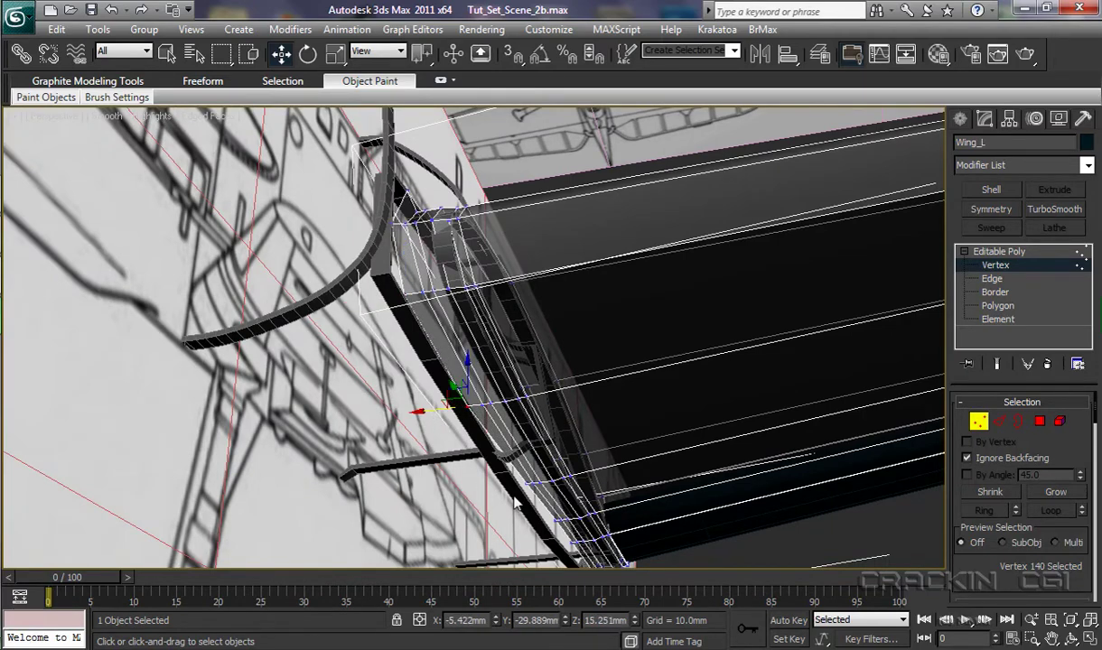
{"action": "middle_click_drag", "start_coordinate": [502, 482], "coordinate": [512, 390], "text": "alt"}
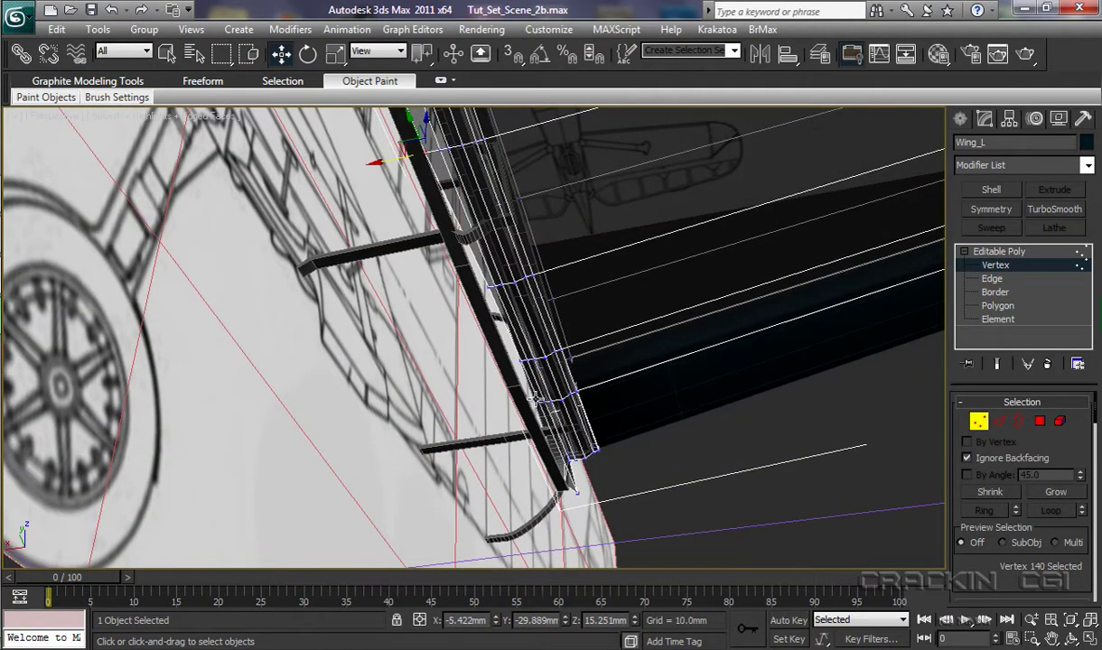
{"action": "scroll", "coordinate": [520, 389], "scroll_direction": "up", "scroll_amount": 4}
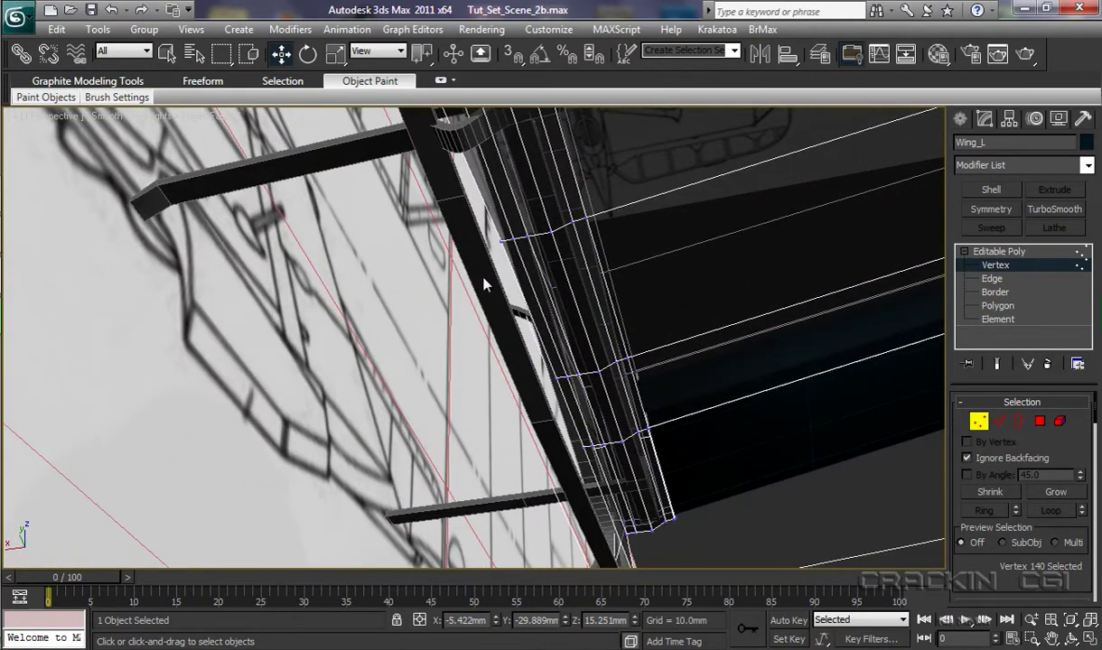
Pull four more root-edge vertices, from the upper edge downward, about 0.2–0.4 mm in along X.
{"action": "left_click", "coordinate": [502, 243]}
{"action": "left_click_drag", "start_coordinate": [449, 250], "coordinate": [431, 254]}
{"action": "left_click", "coordinate": [552, 385]}
{"action": "left_click_drag", "start_coordinate": [512, 385], "coordinate": [496, 388]}
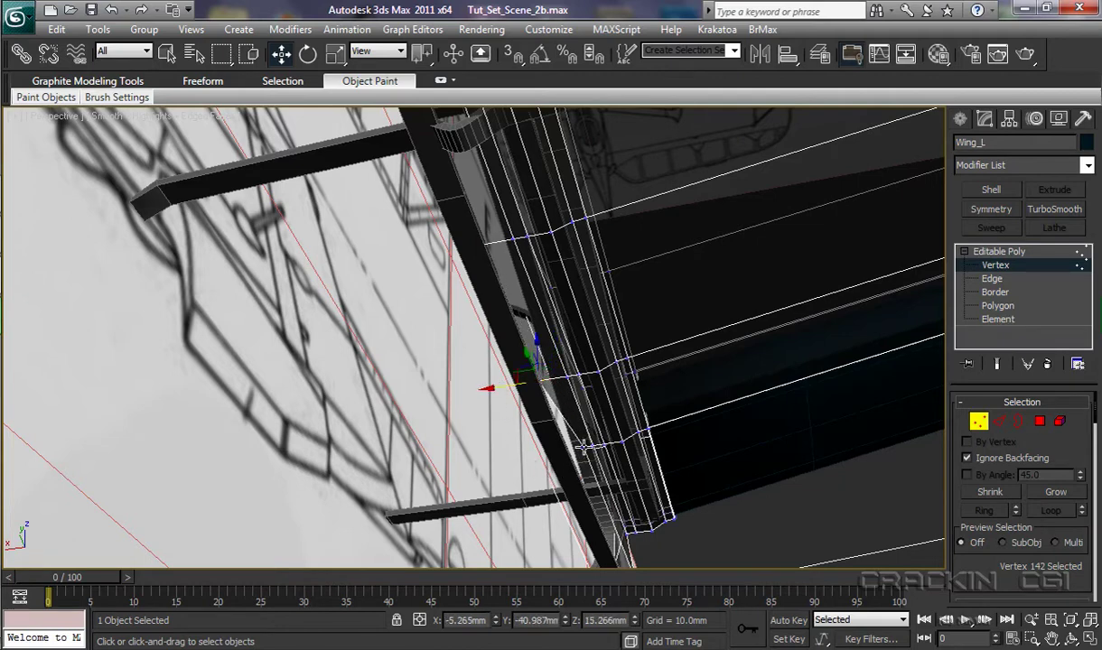
{"action": "left_click", "coordinate": [592, 446]}
{"action": "left_click_drag", "start_coordinate": [541, 457], "coordinate": [527, 457]}
{"action": "middle_click_drag", "start_coordinate": [528, 457], "coordinate": [553, 388]}
{"action": "left_click", "coordinate": [615, 418]}
{"action": "left_click_drag", "start_coordinate": [571, 422], "coordinate": [553, 425]}
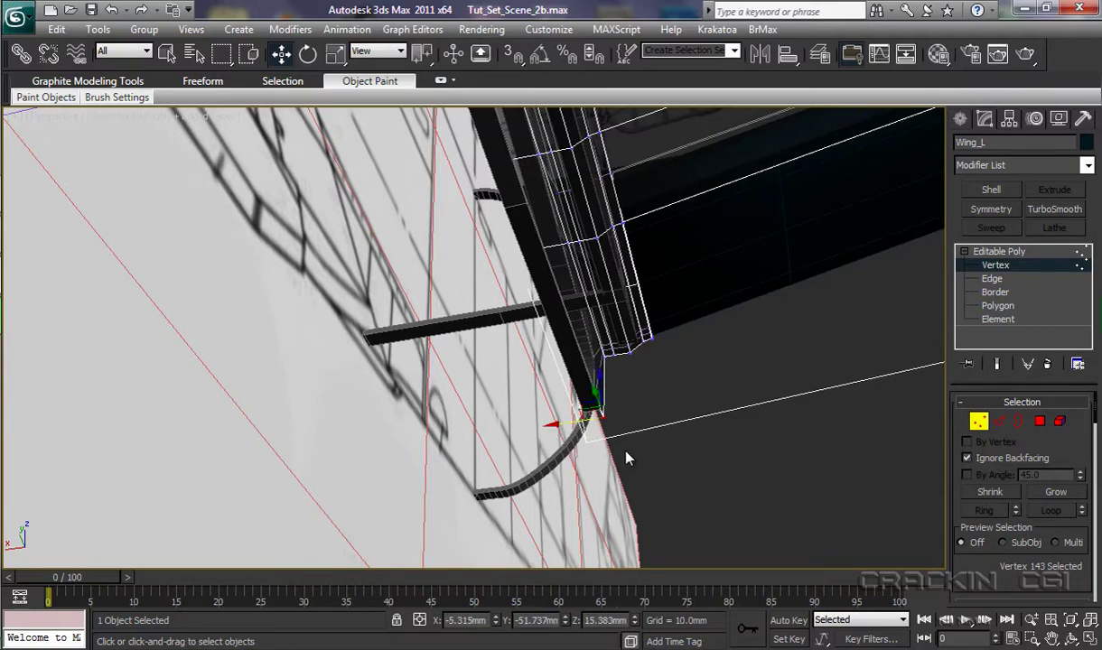
Move the top root vertex and the lower wing-corner vertex about 1.1 mm along Y onto the frame.
{"action": "middle_click_drag", "start_coordinate": [626, 456], "coordinate": [567, 446], "text": "alt"}
{"action": "middle_click_drag", "start_coordinate": [381, 418], "coordinate": [545, 413], "text": "alt"}
{"action": "scroll", "coordinate": [545, 413], "scroll_direction": "up", "scroll_amount": 5}
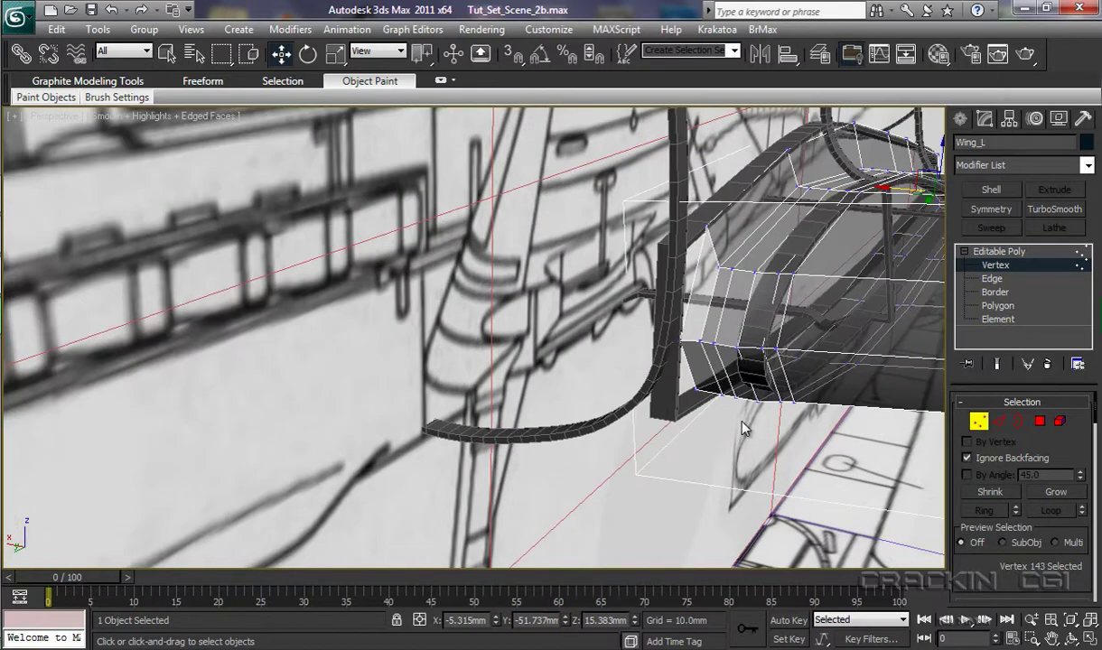
{"action": "middle_click_drag", "start_coordinate": [743, 427], "coordinate": [720, 437], "text": "alt"}
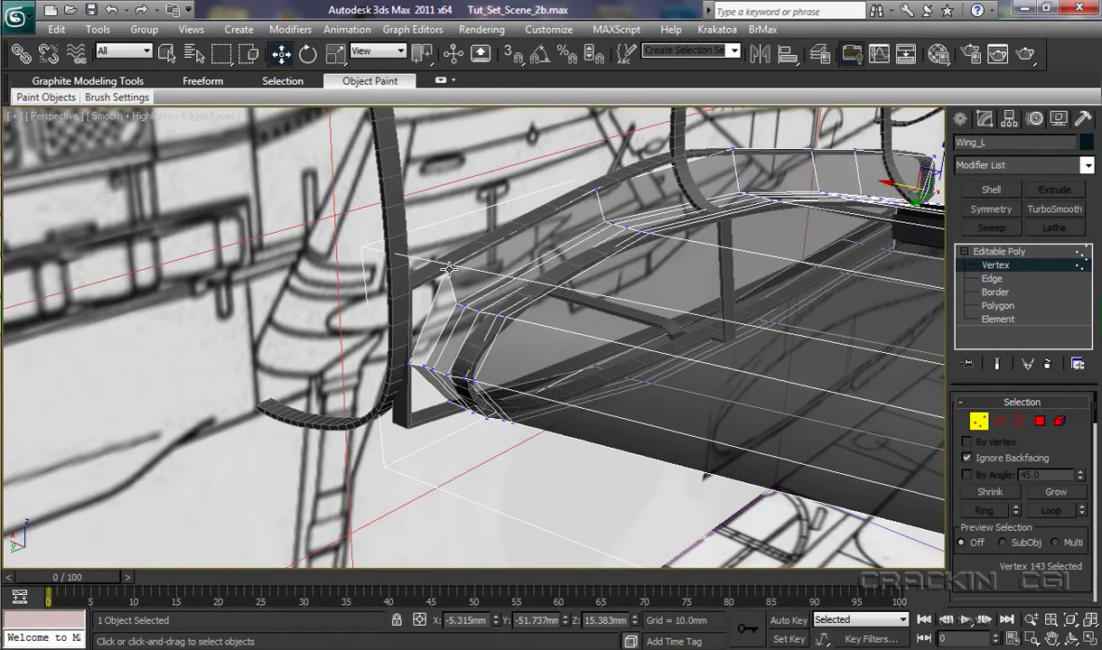
{"action": "left_click", "coordinate": [446, 268]}
{"action": "left_click_drag", "start_coordinate": [381, 294], "coordinate": [371, 301]}
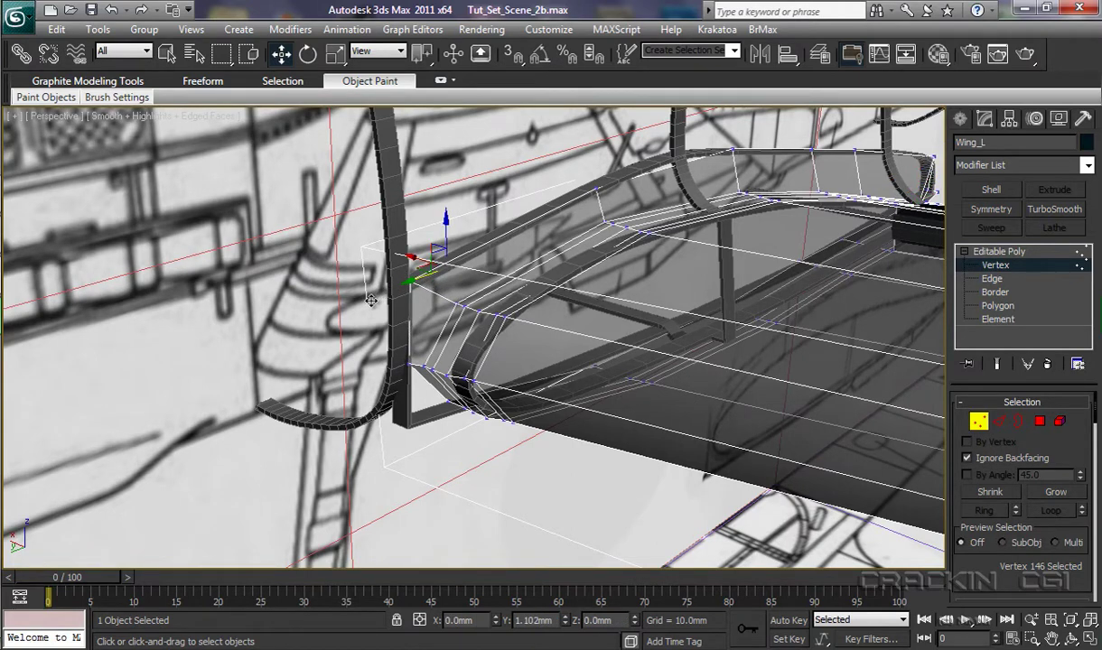
{"action": "left_click", "coordinate": [419, 430]}
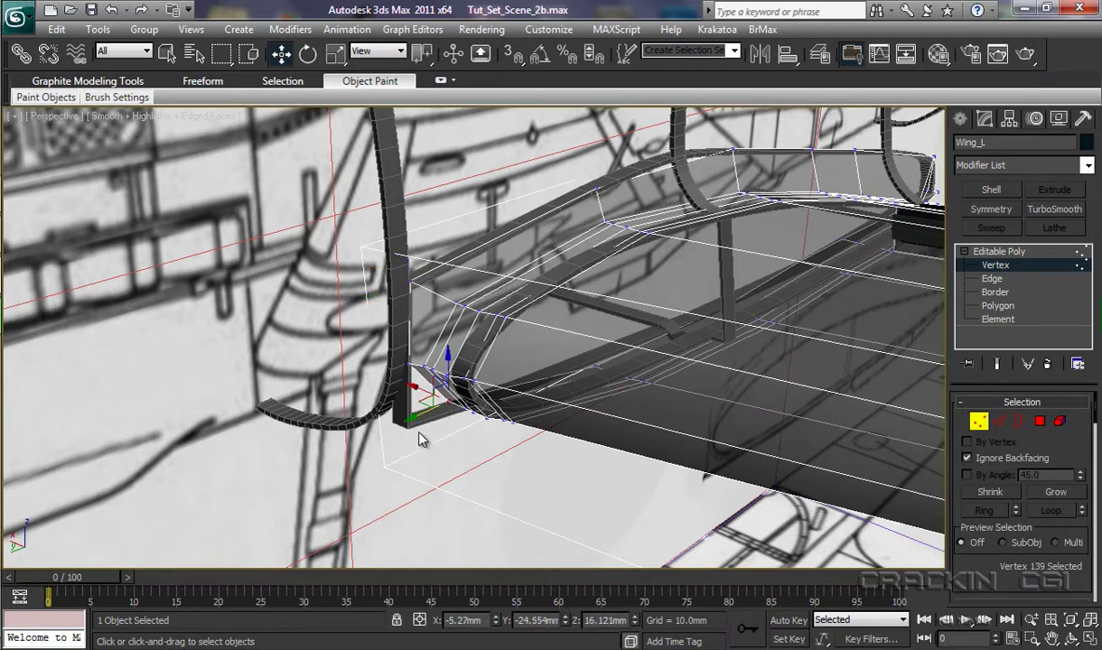
{"action": "left_click_drag", "start_coordinate": [420, 436], "coordinate": [366, 415]}
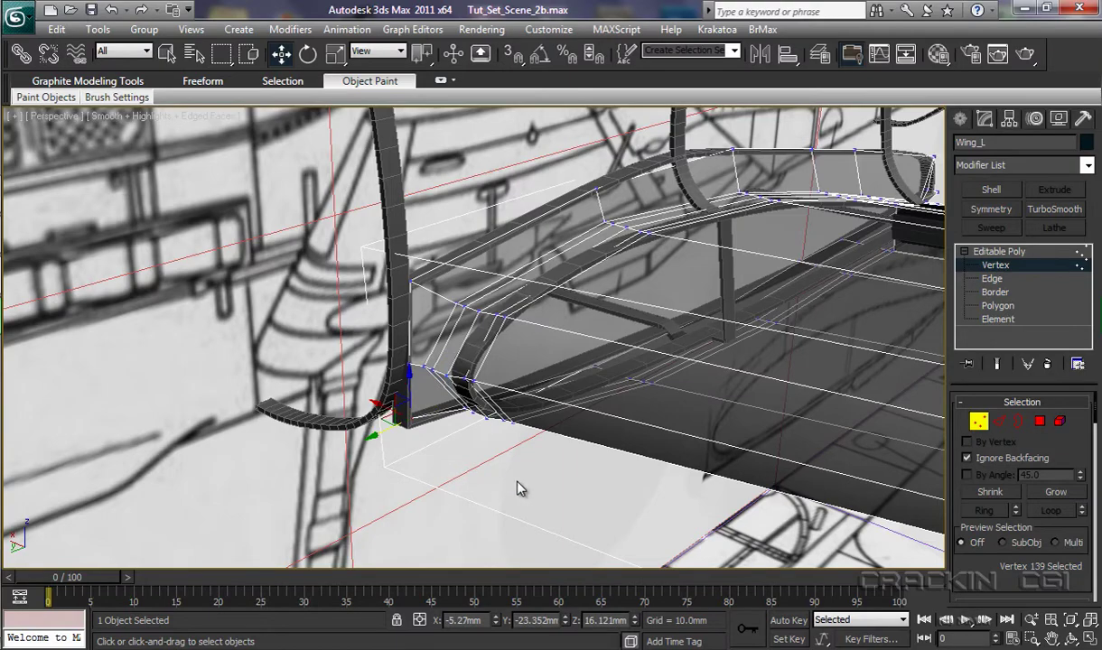
{"action": "middle_click_drag", "start_coordinate": [521, 487], "coordinate": [587, 488], "text": "alt"}
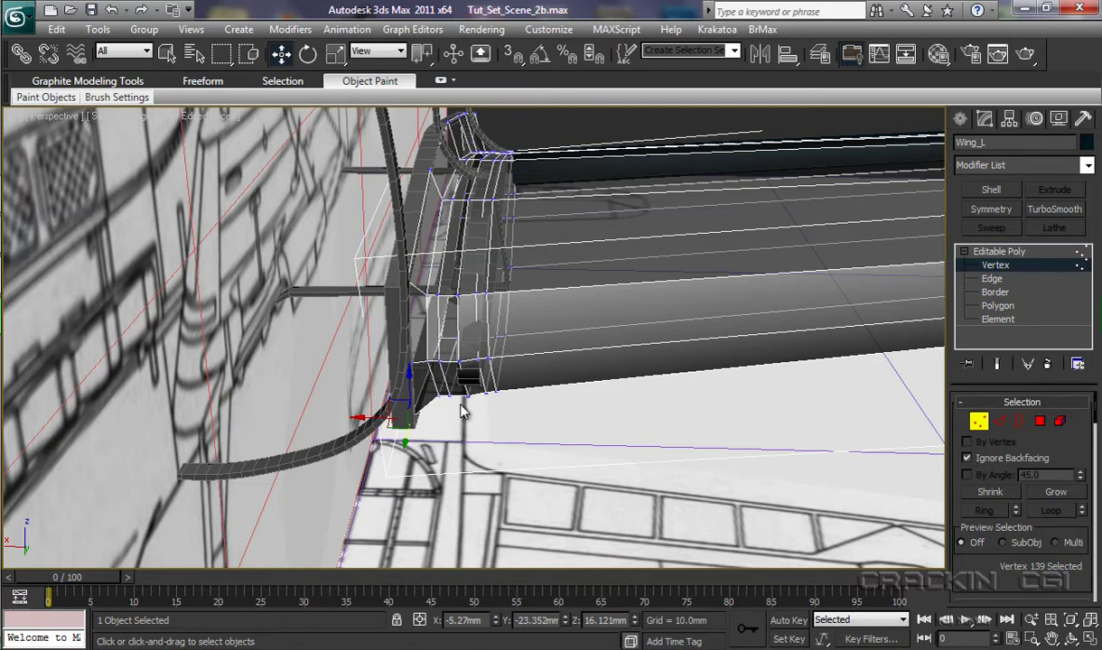
{"action": "key", "text": "alt"}
{"action": "middle_click_drag", "start_coordinate": [486, 432], "coordinate": [507, 462], "text": "alt"}
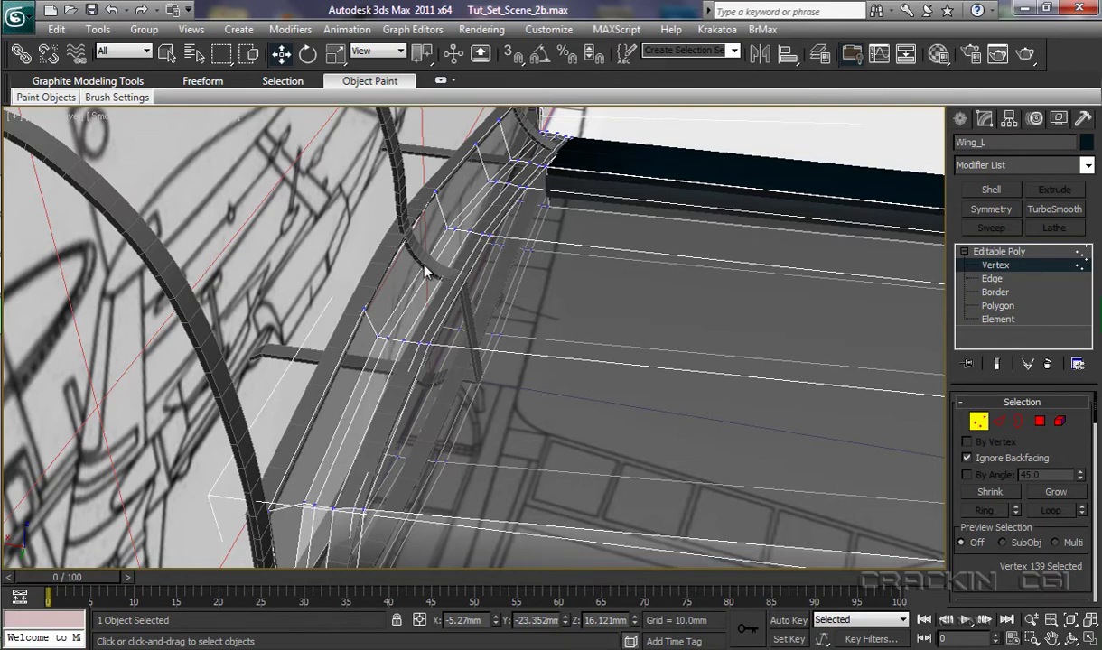
{"action": "middle_click_drag", "start_coordinate": [536, 359], "coordinate": [521, 451], "text": "alt"}
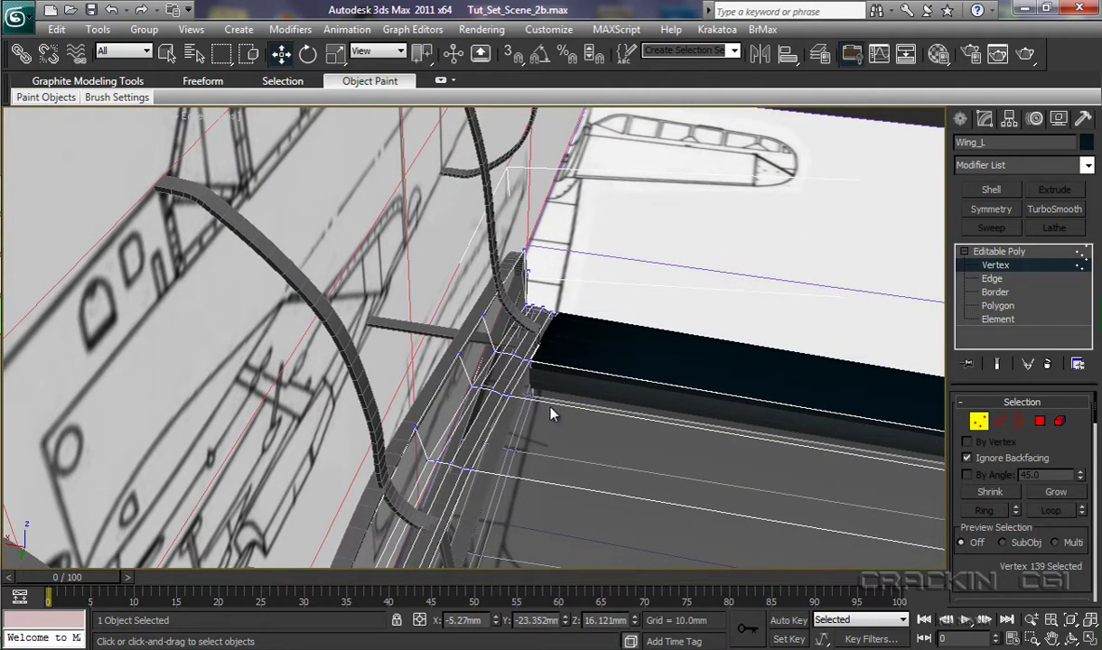
{"action": "middle_click_drag", "start_coordinate": [553, 414], "coordinate": [526, 425], "text": "alt"}
{"action": "middle_click_drag", "start_coordinate": [679, 422], "coordinate": [657, 451], "text": "alt"}
{"action": "scroll", "coordinate": [657, 451], "scroll_direction": "up", "scroll_amount": 5}
{"action": "middle_click_drag", "start_coordinate": [585, 364], "coordinate": [492, 342]}
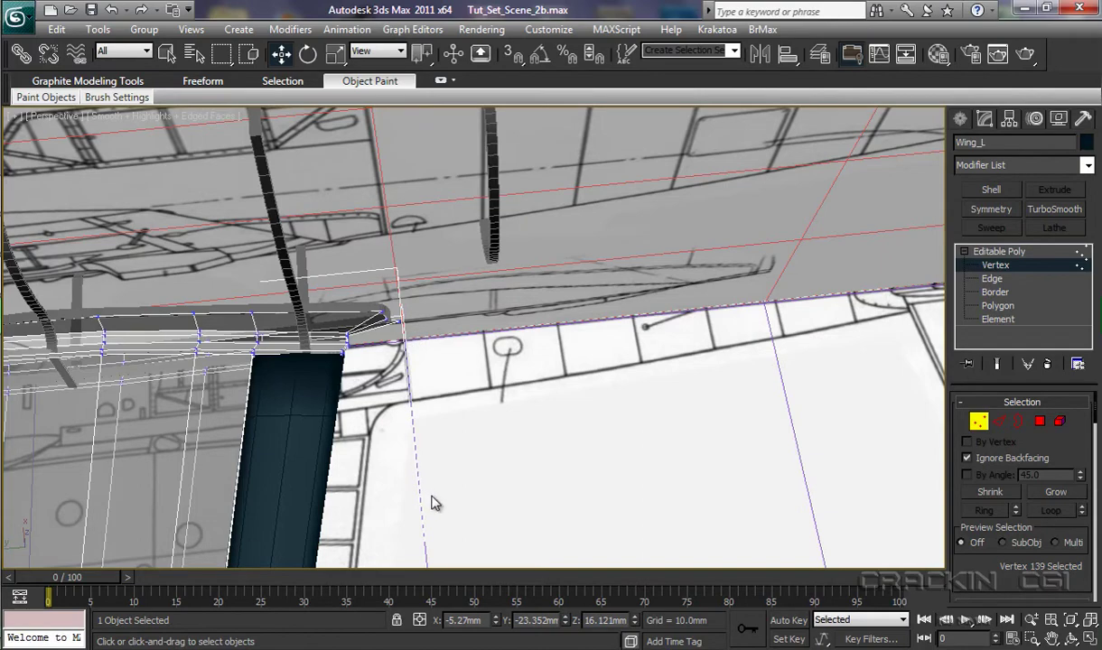
{"action": "middle_click_drag", "start_coordinate": [445, 517], "coordinate": [446, 389], "text": "alt"}
{"action": "middle_click_drag", "start_coordinate": [508, 406], "coordinate": [487, 446], "text": "alt"}
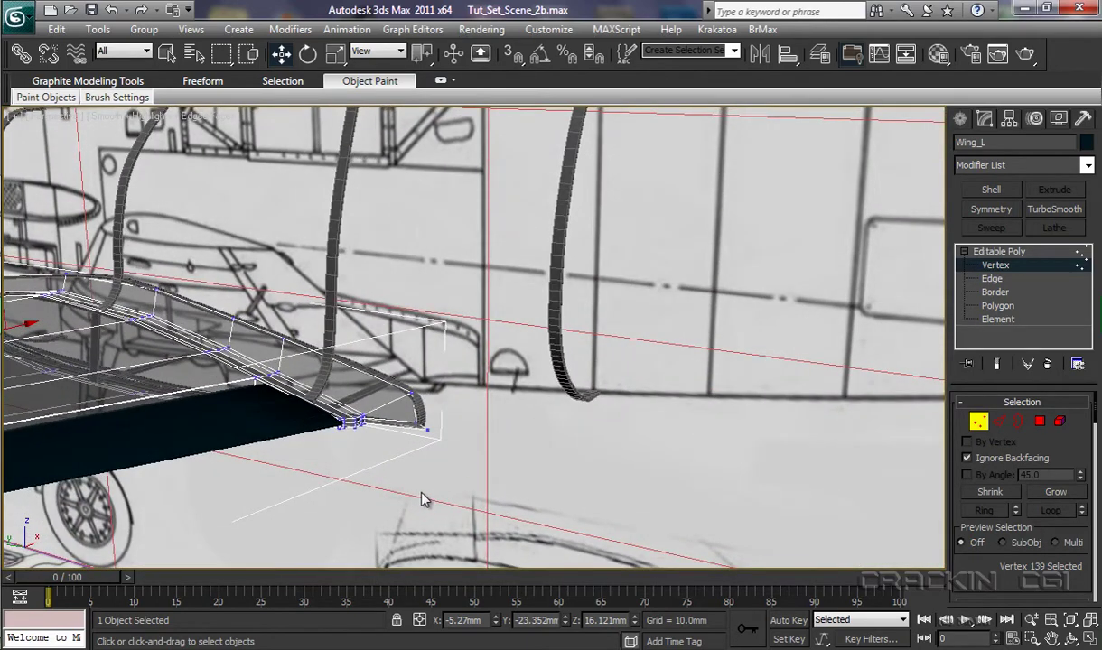